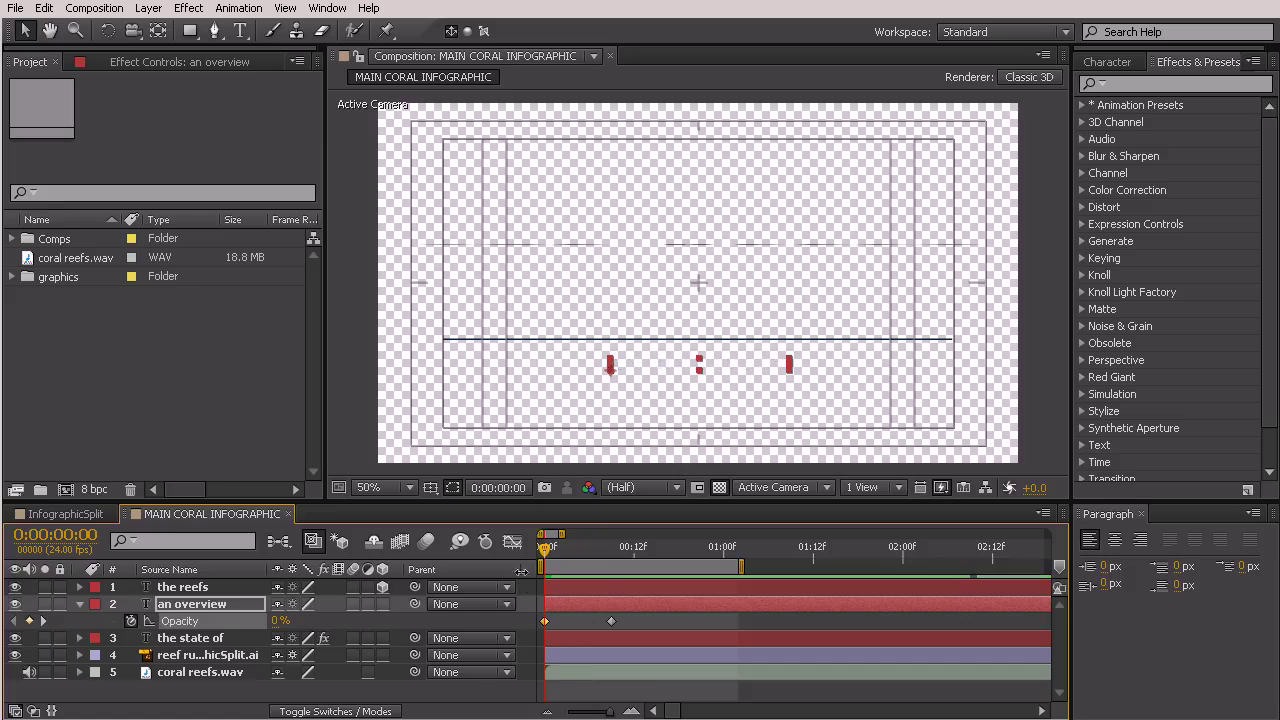
pyautogui.moveTo(548, 565); pyautogui.dragTo(550, 628)
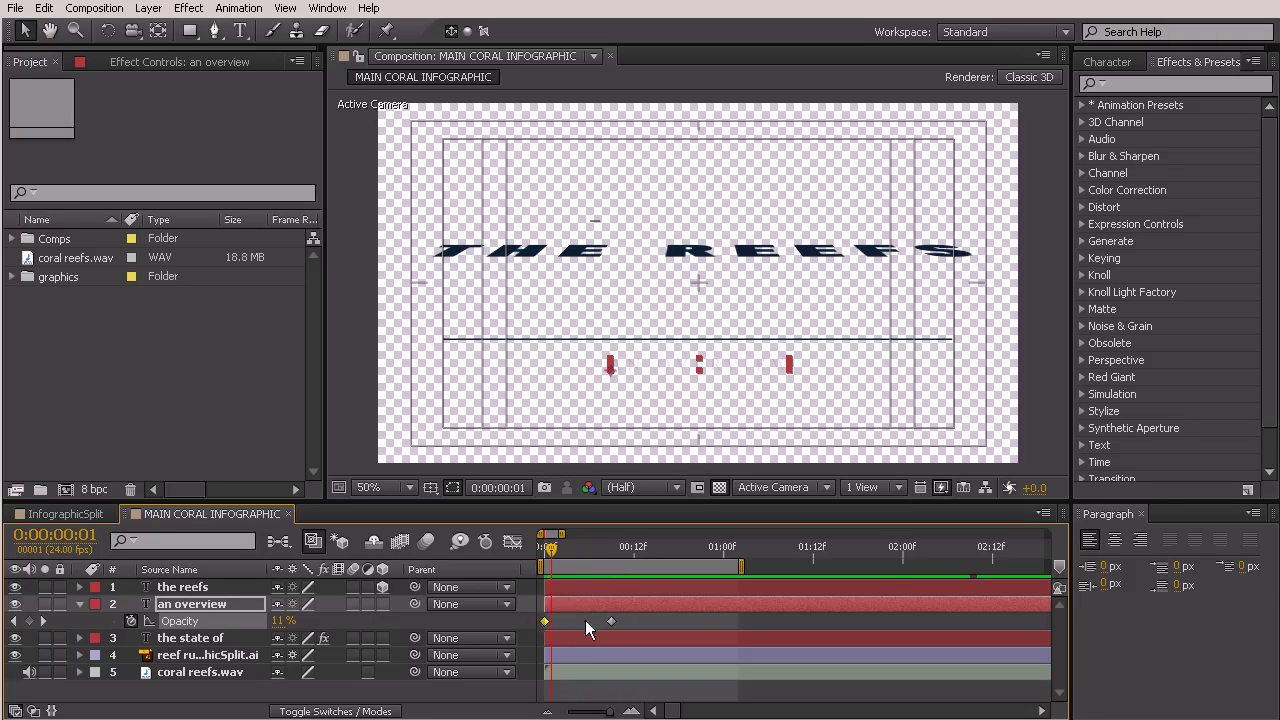
pyautogui.moveTo(552, 566); pyautogui.dragTo(532, 602)
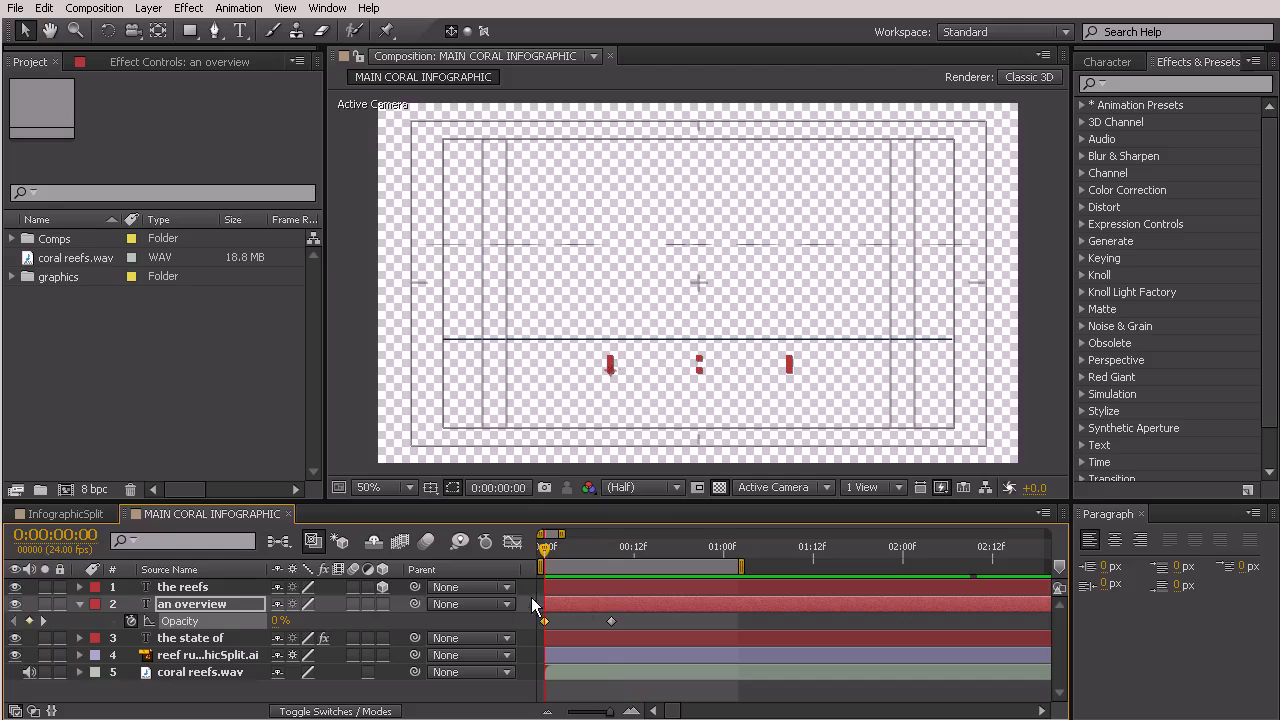
# Unlink the reef rule line layer's Scale dimensions and set its horizontal scale to 264%.
pyautogui.click(926, 342)
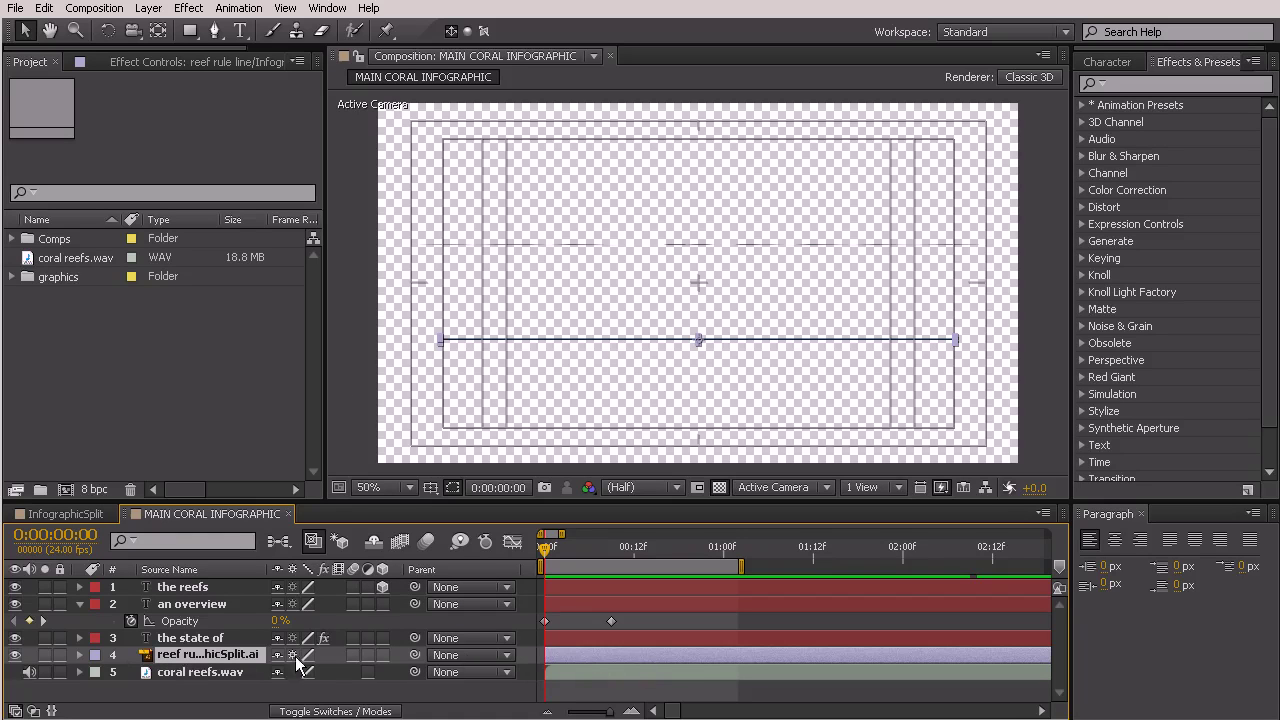
pyautogui.press('s')
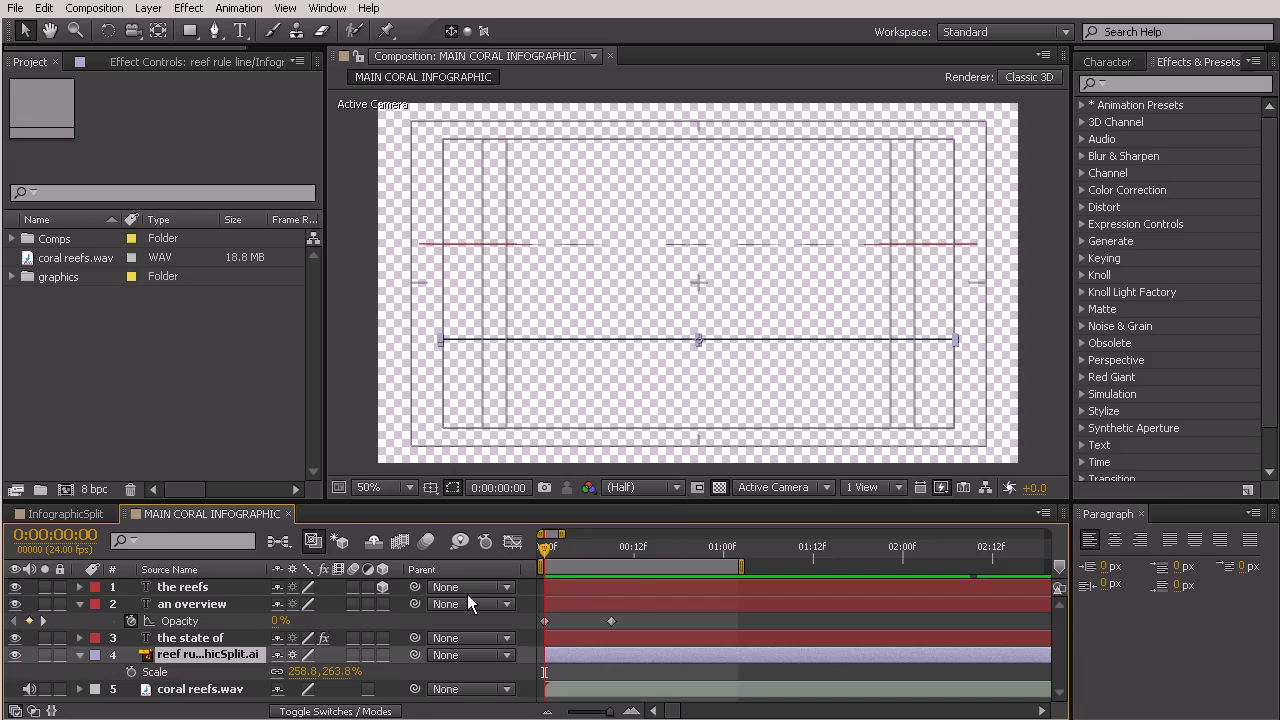
pyautogui.click(279, 672)
pyautogui.moveTo(300, 671); pyautogui.dragTo(540, 669)
pyautogui.hotkey('ctrl', 'z')
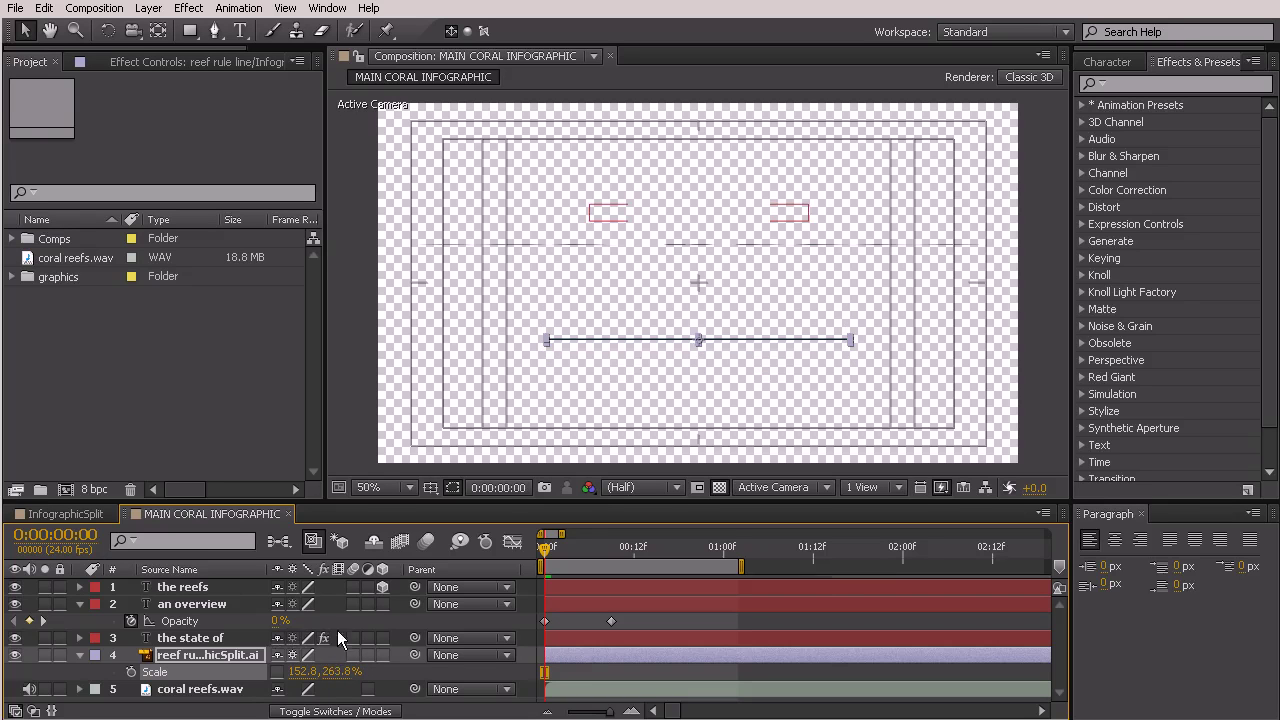
pyautogui.click(300, 672)
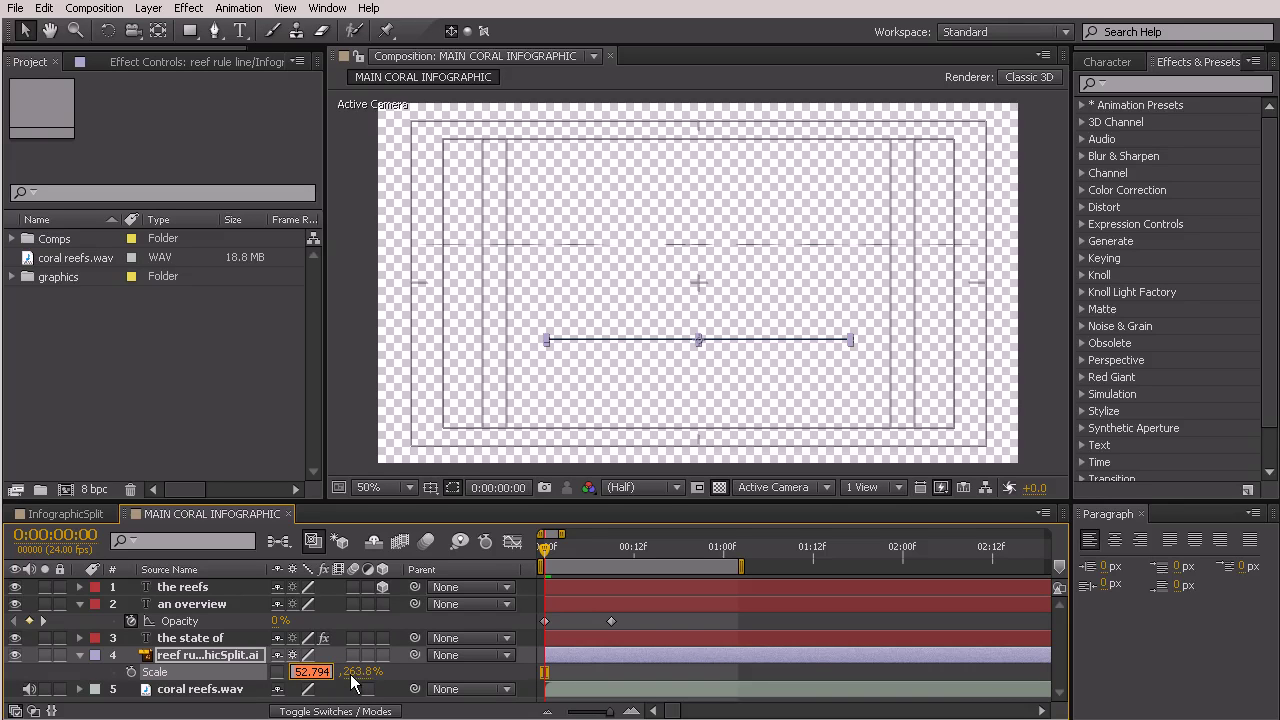
pyautogui.write('264')
pyautogui.press('Return')
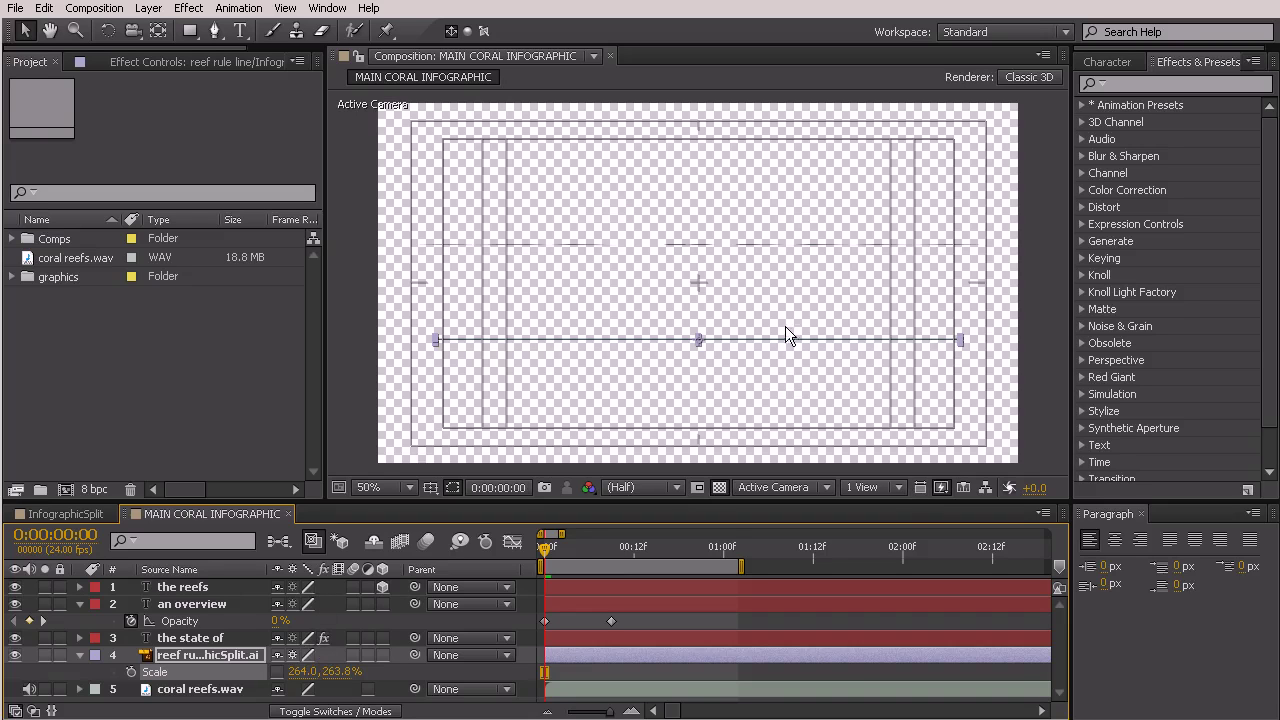
# Keyframe the rule line's horizontal scale from 0% at the first frame to 264% at about frame 11.
pyautogui.click(132, 673)
pyautogui.moveTo(544, 673); pyautogui.dragTo(630, 680)
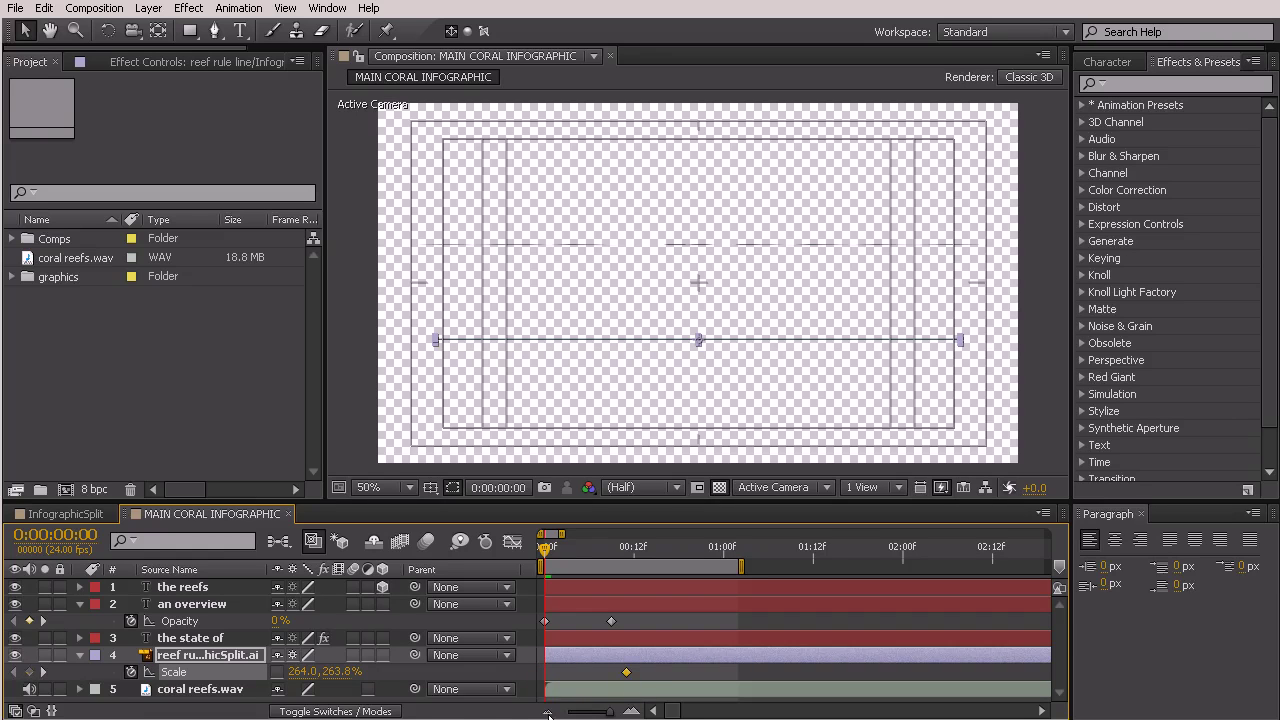
pyautogui.click(298, 672)
pyautogui.write('0')
pyautogui.press('Return')
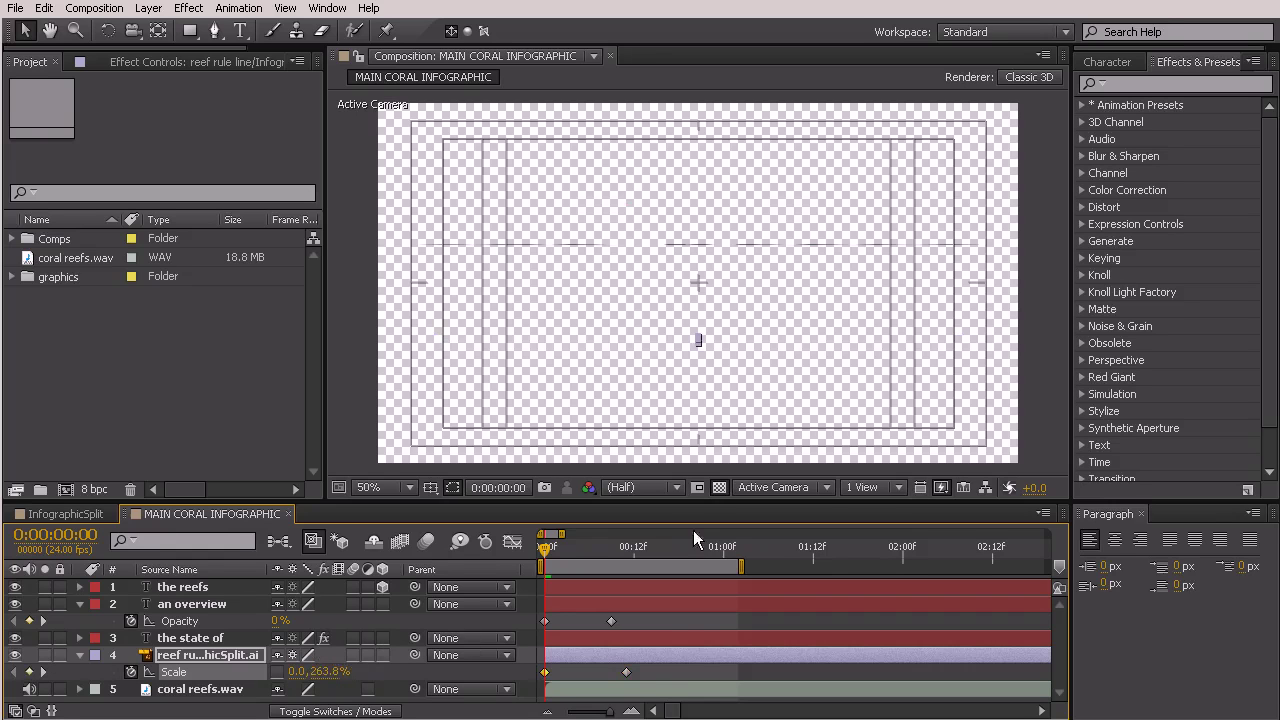
pyautogui.click(715, 338)
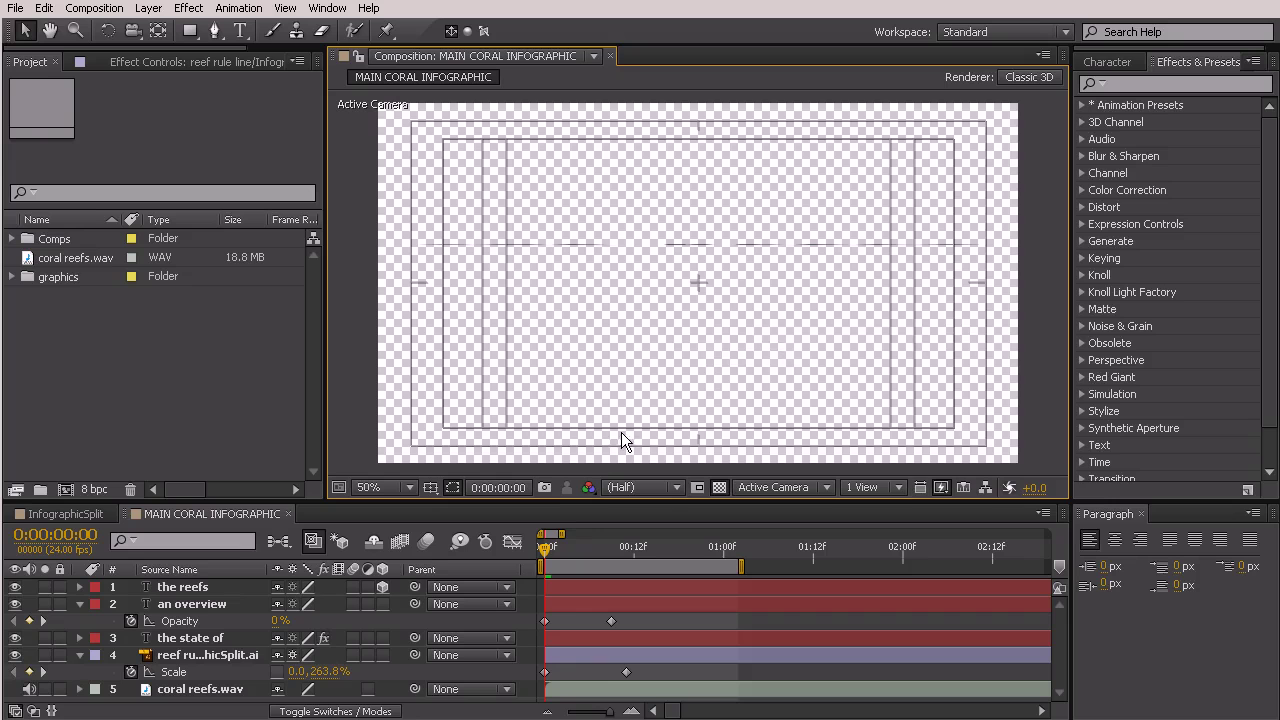
# Scrub the line animation, extend the work area's end to 0:00:02:12 and preview the title sequence.
pyautogui.moveTo(545, 547); pyautogui.dragTo(596, 578)
pyautogui.press('Home')
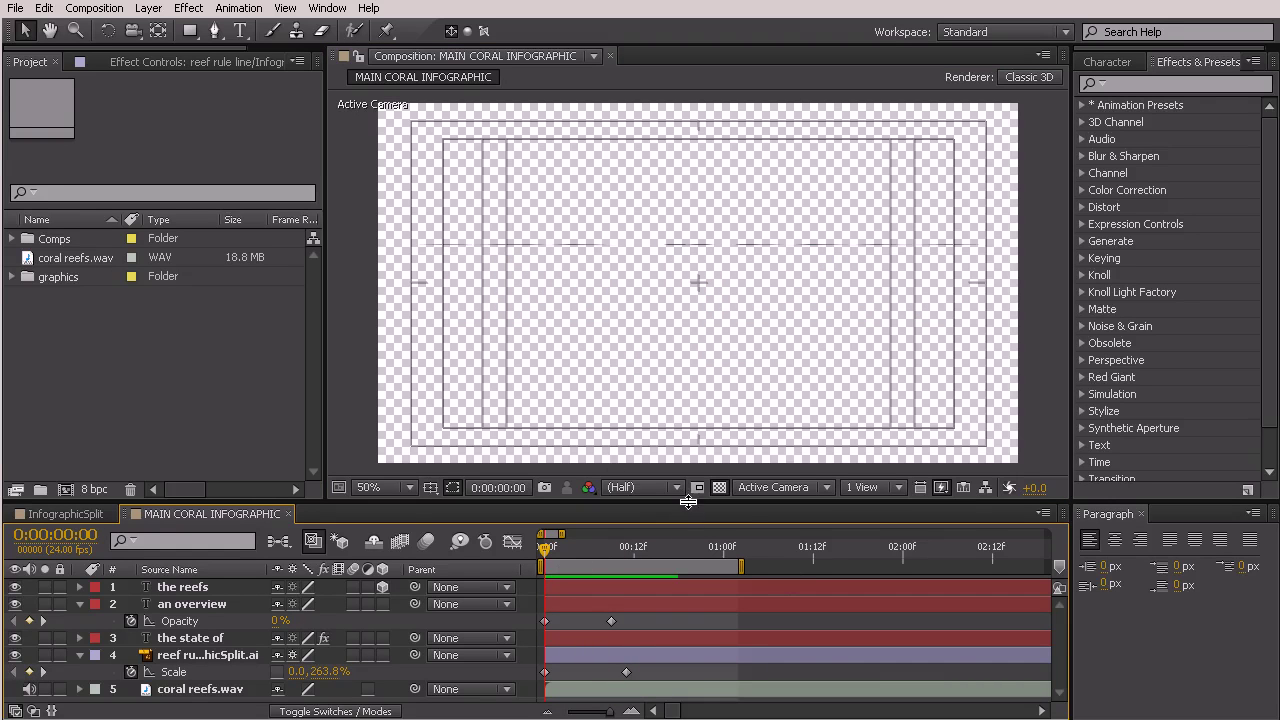
pyautogui.moveTo(688, 501)
pyautogui.mouseDown()
pyautogui.moveTo(691, 476)
pyautogui.moveTo(695, 496)
pyautogui.moveTo(684, 492)
pyautogui.mouseUp()
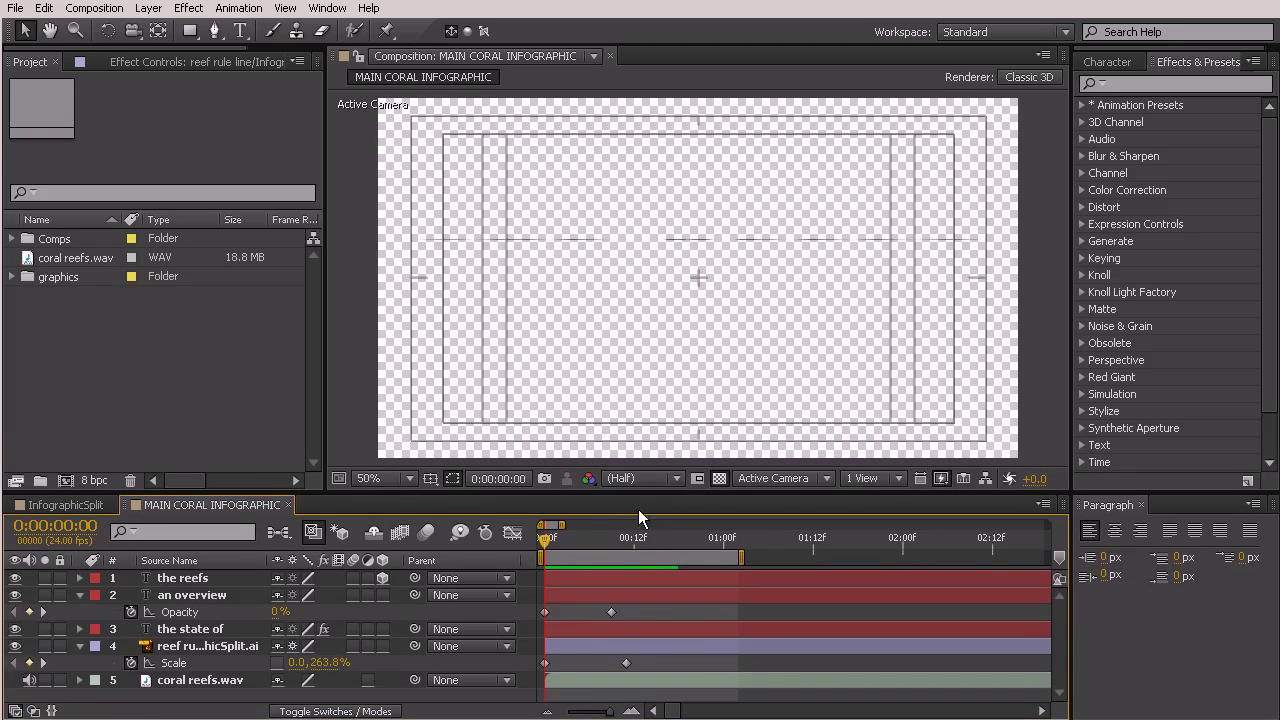
pyautogui.moveTo(541, 545); pyautogui.dragTo(985, 555)
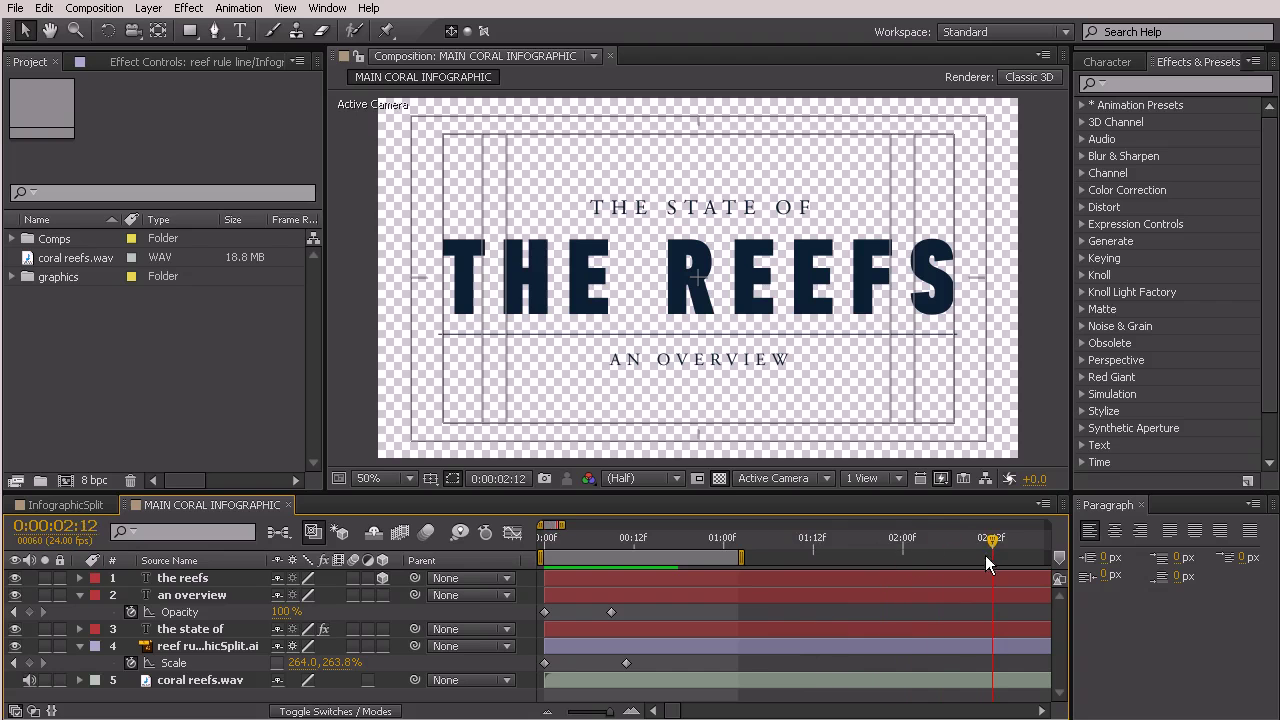
pyautogui.moveTo(746, 554); pyautogui.dragTo(997, 558)
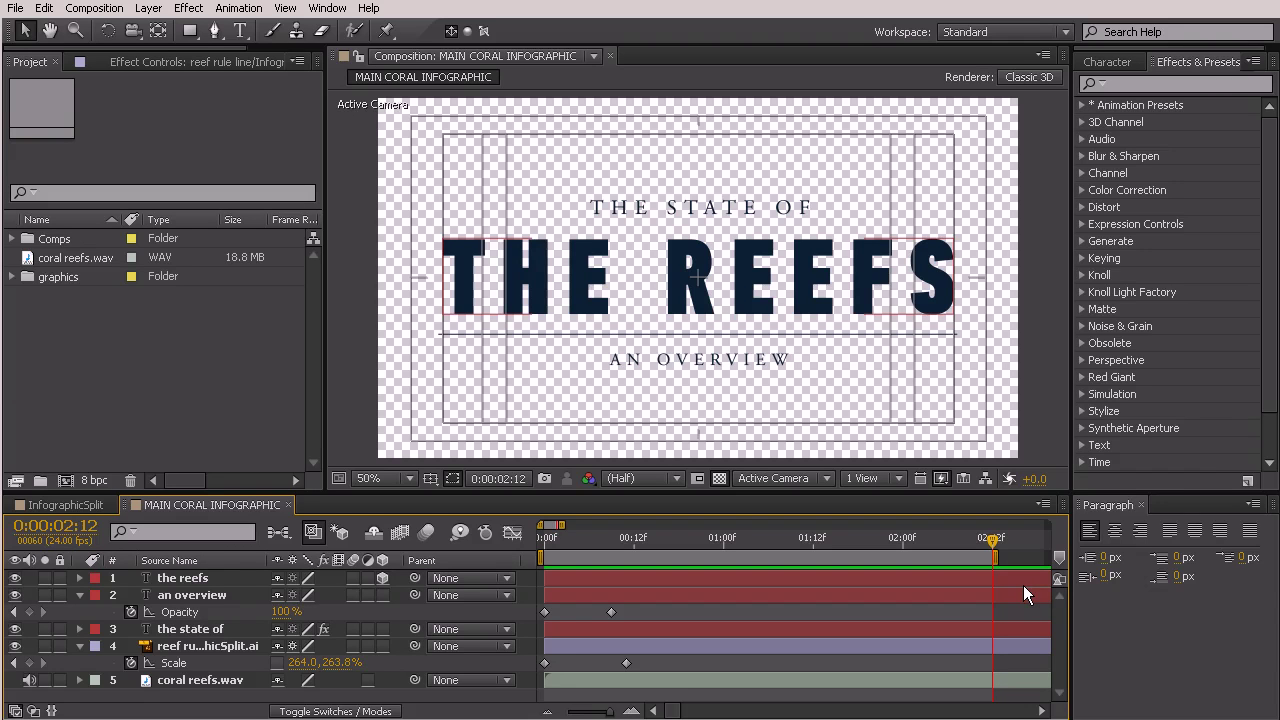
pyautogui.press('KP_0')
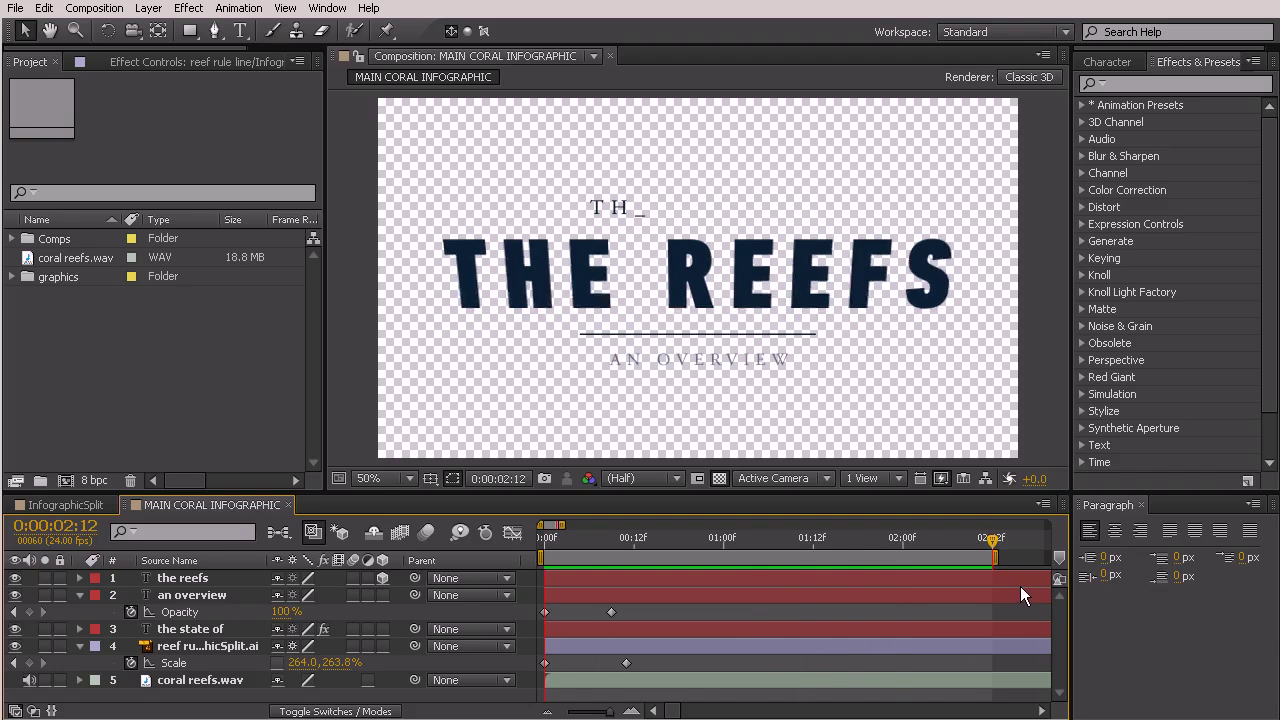
# Reveal the waveform of coral reefs.wav and place the current time at 0:00:01:22, just before the voice-over begins.
pyautogui.click(884, 545)
pyautogui.moveTo(882, 544); pyautogui.dragTo(904, 546)
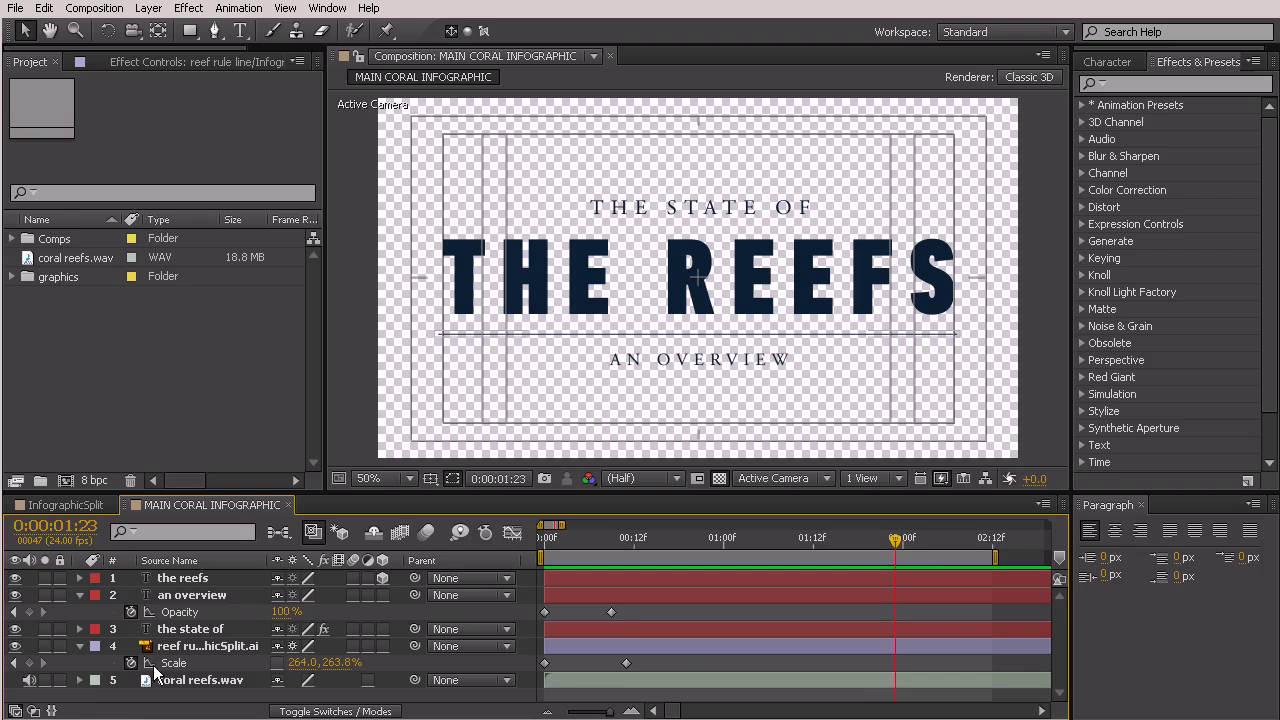
pyautogui.click(80, 680)
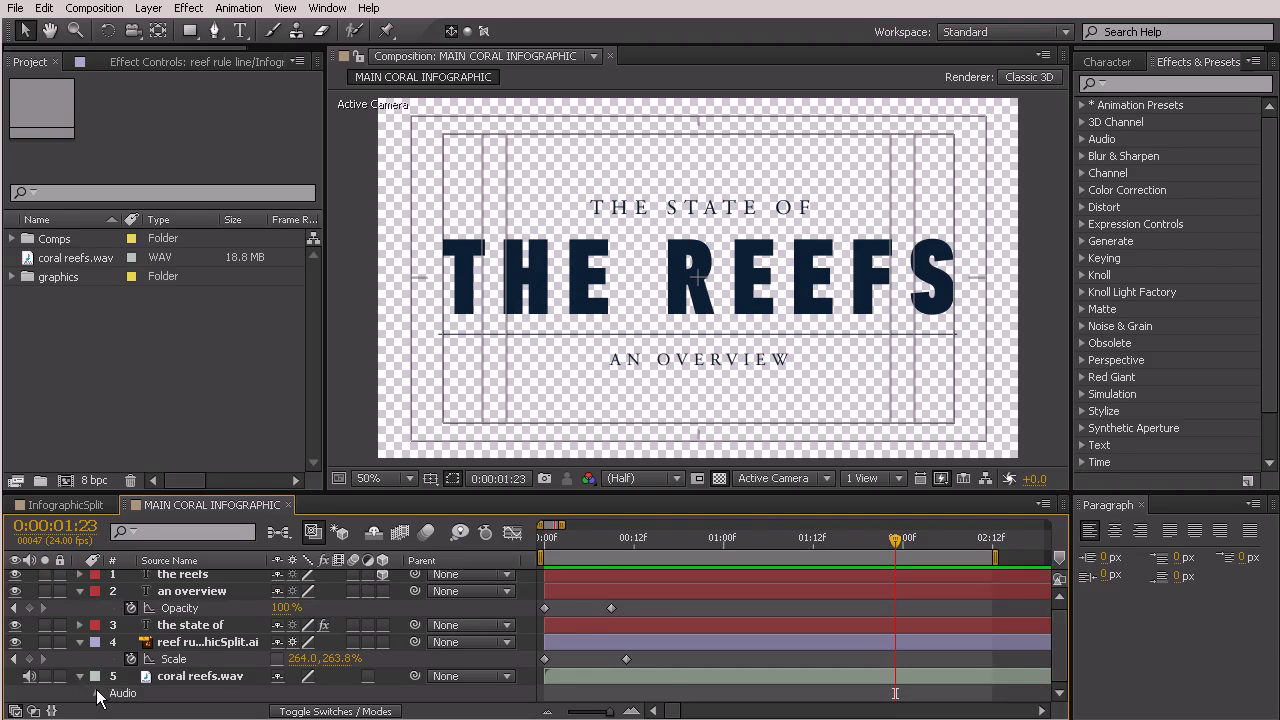
pyautogui.scroll(-1, 104, 698)
pyautogui.click(113, 693)
pyautogui.scroll(-2, 116, 698)
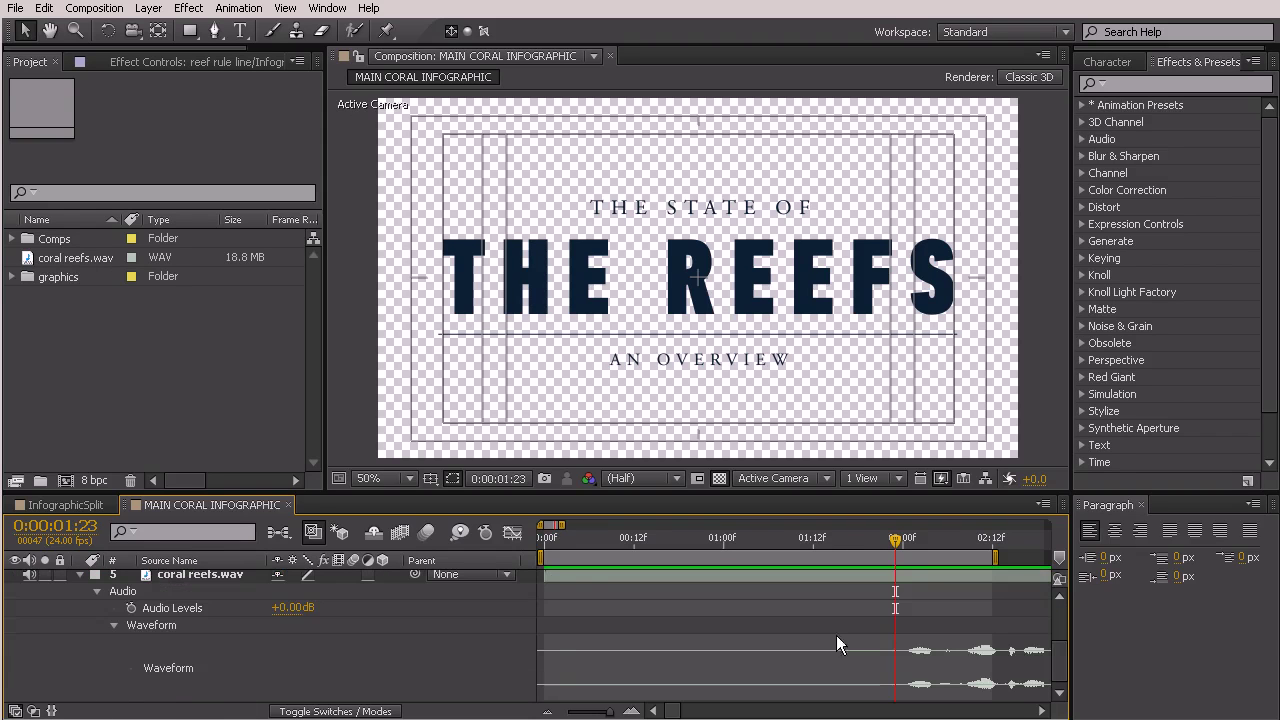
pyautogui.moveTo(895, 543); pyautogui.dragTo(890, 674)
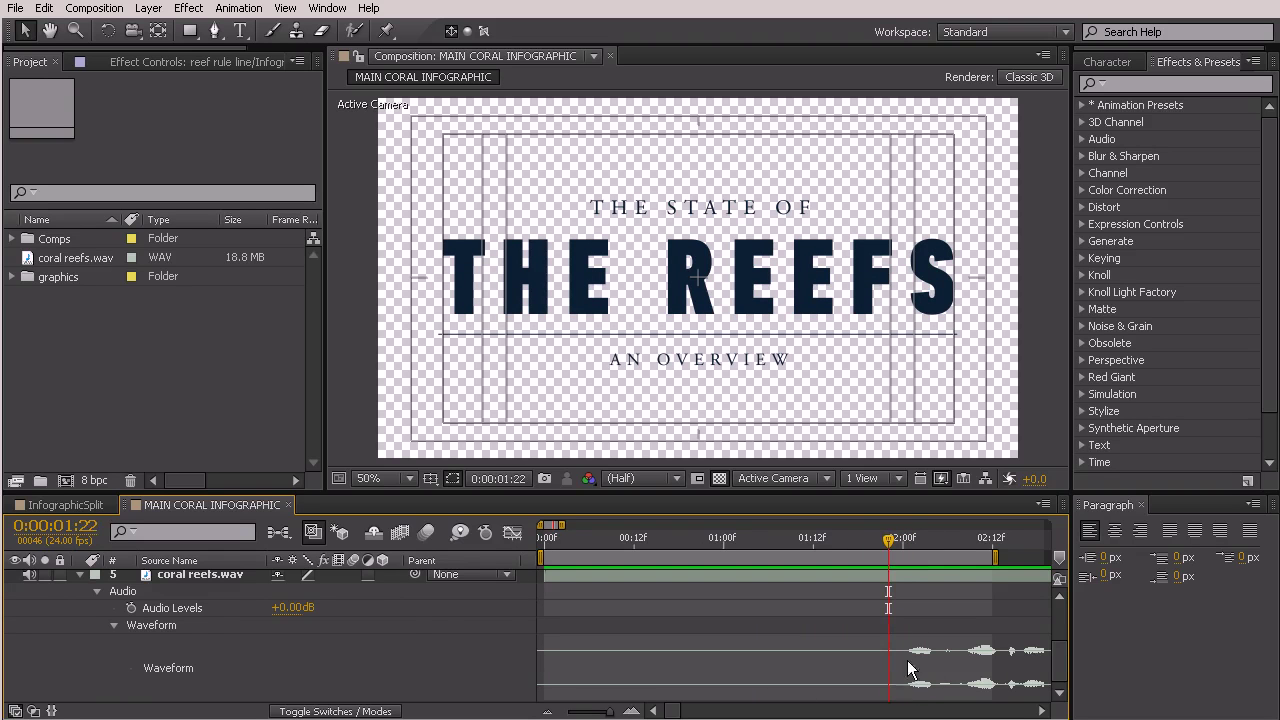
# Shift the three text layers and the rule line so their animations start at 0:00:01:22, and trim their starts to that frame.
pyautogui.scroll(3, 908, 640)
pyautogui.click(178, 578)
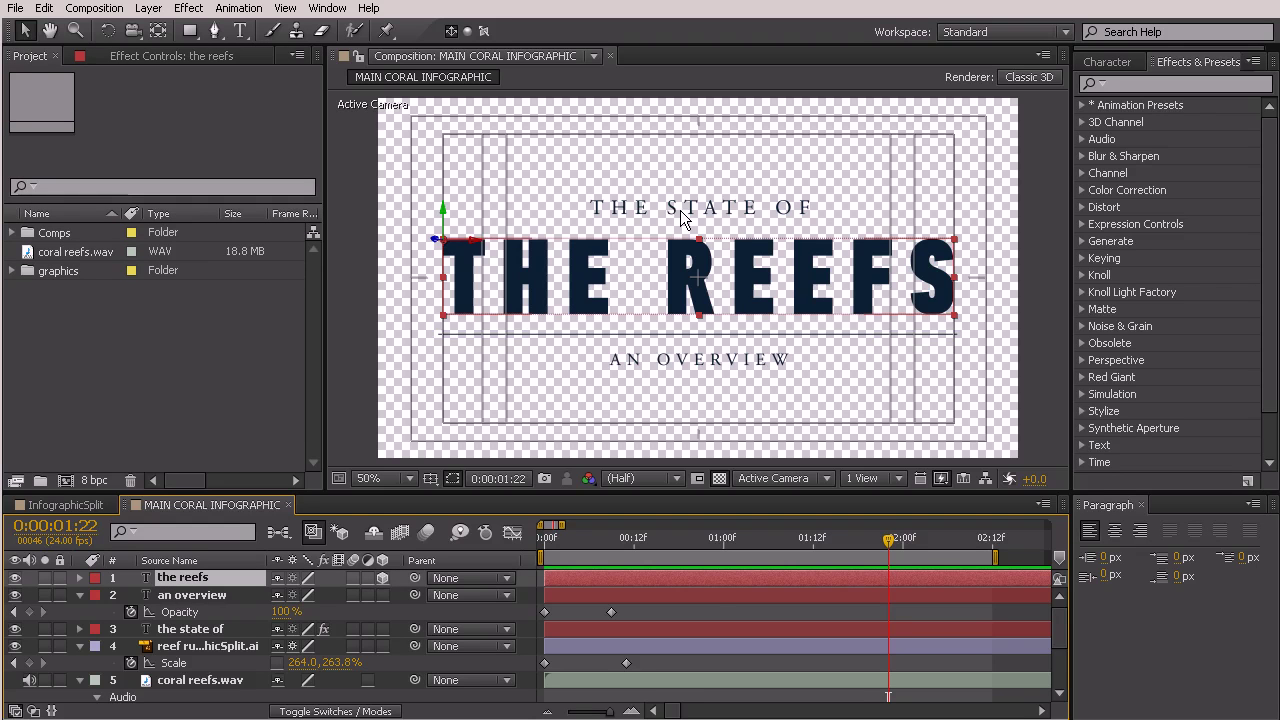
pyautogui.keyDown('shift'); pyautogui.click(212, 649); pyautogui.keyUp('shift')
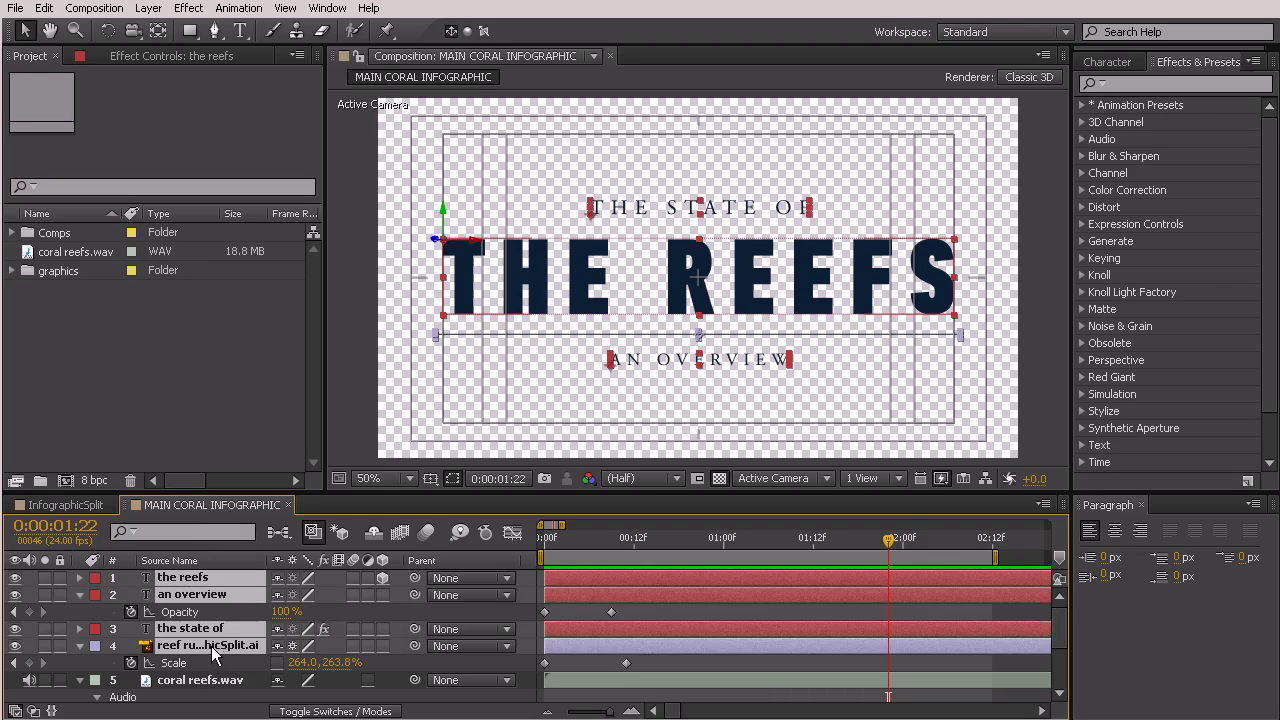
pyautogui.moveTo(551, 578)
pyautogui.mouseDown()
pyautogui.moveTo(540, 582)
pyautogui.moveTo(554, 595)
pyautogui.moveTo(598, 595)
pyautogui.moveTo(561, 595)
pyautogui.mouseUp()
pyautogui.press('F2')
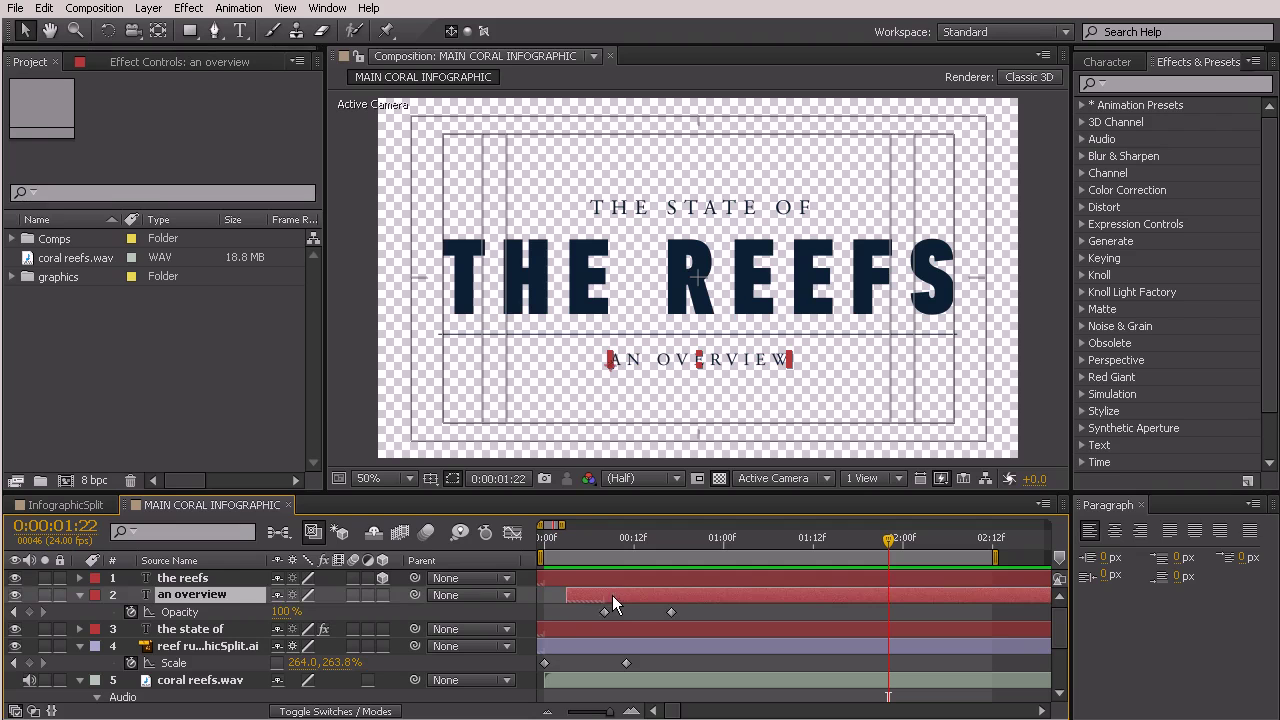
pyautogui.click(568, 647)
pyautogui.keyDown('shift'); pyautogui.click(571, 579); pyautogui.keyUp('shift')
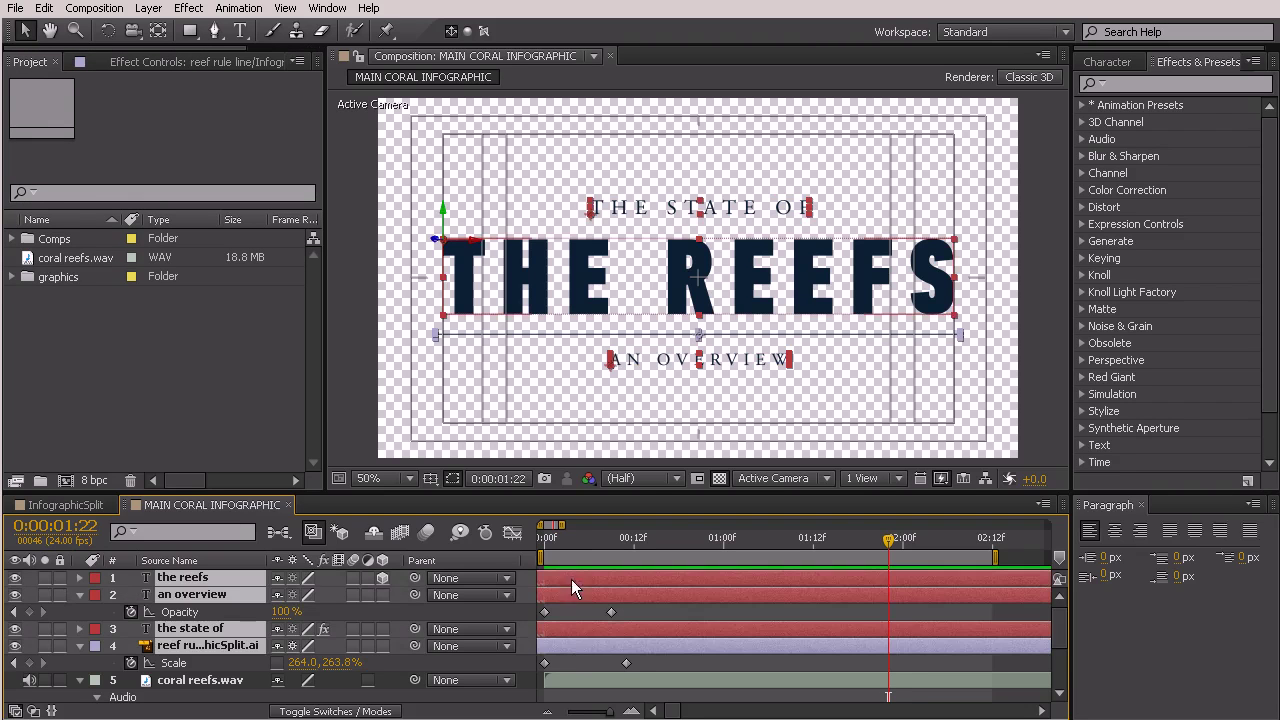
pyautogui.moveTo(559, 593); pyautogui.dragTo(889, 687)
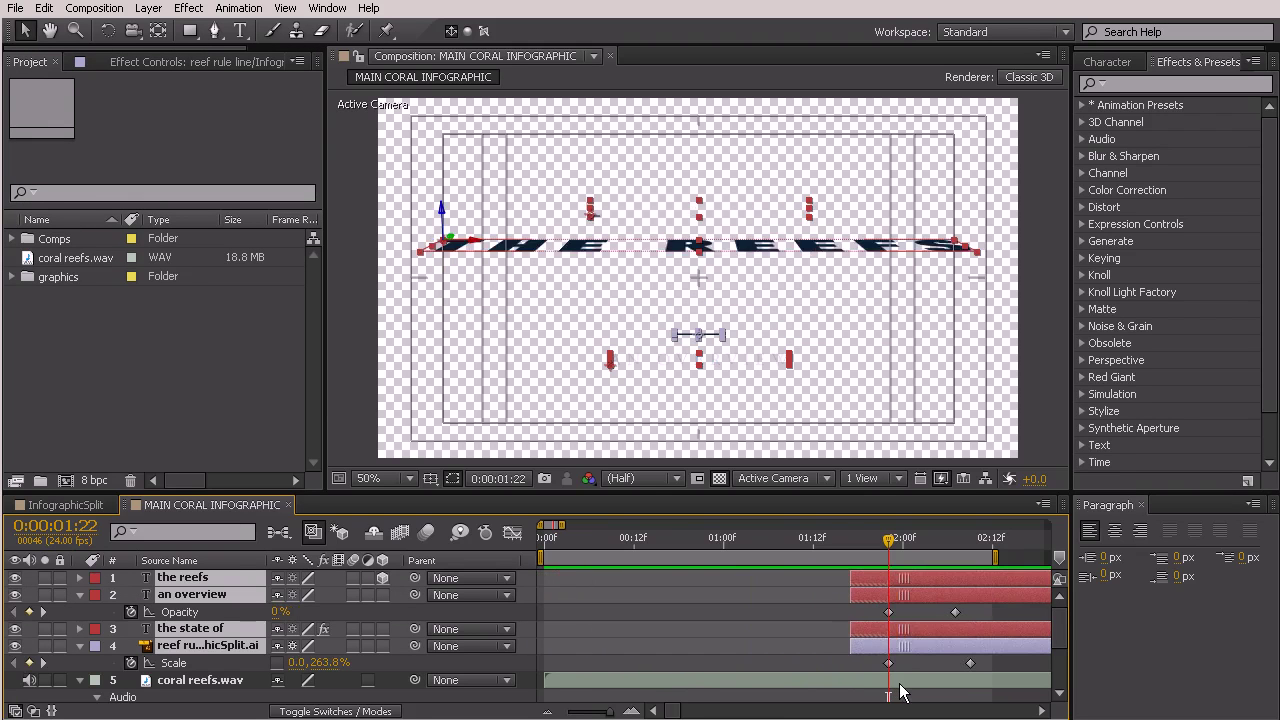
pyautogui.moveTo(852, 627); pyautogui.dragTo(890, 640)
# Set the work area from about 1 second to about 6.5 seconds and preview the title against the voice-over.
pyautogui.scroll(-2, 900, 647)
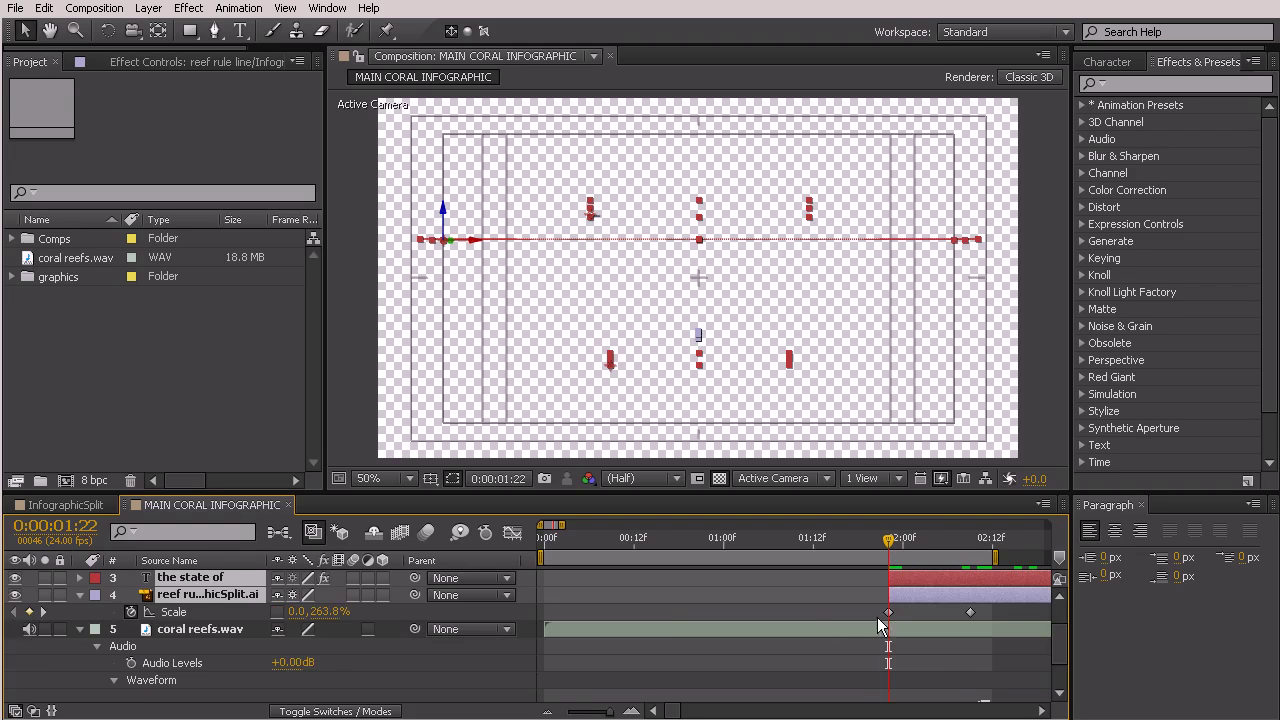
pyautogui.moveTo(700, 494); pyautogui.dragTo(700, 421)
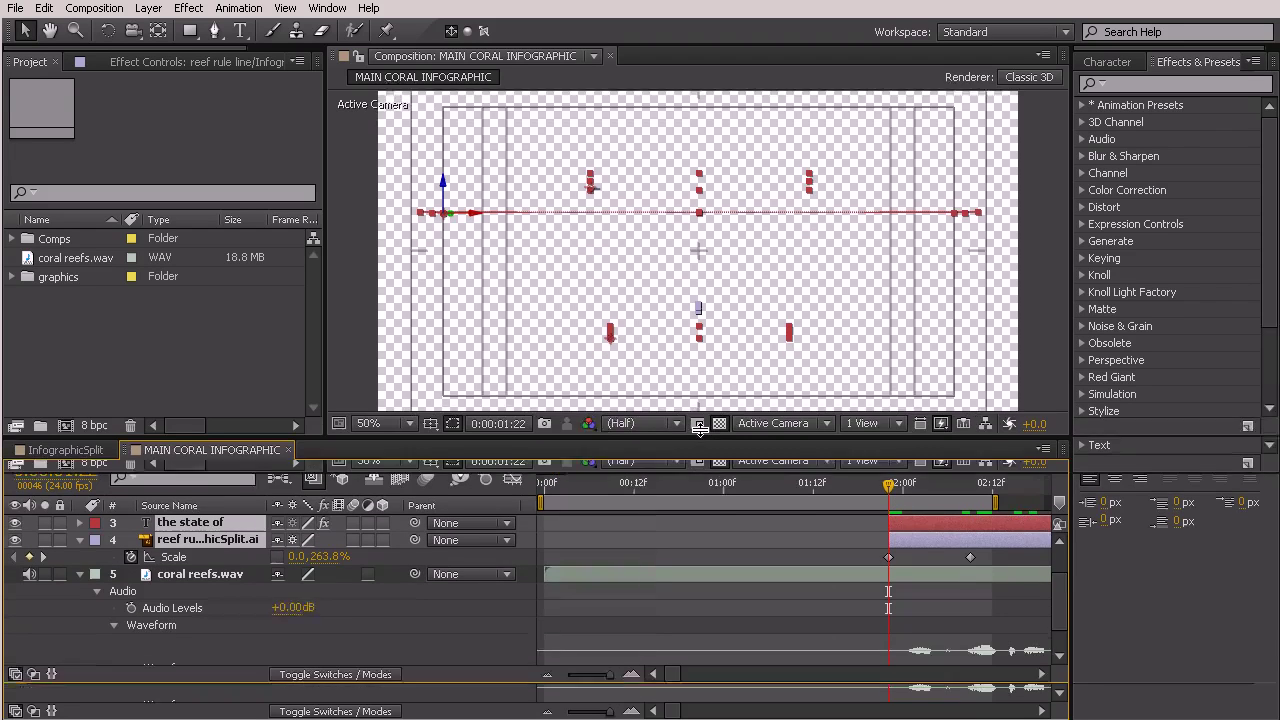
pyautogui.moveTo(609, 711); pyautogui.dragTo(597, 711)
pyautogui.moveTo(590, 484); pyautogui.dragTo(651, 495)
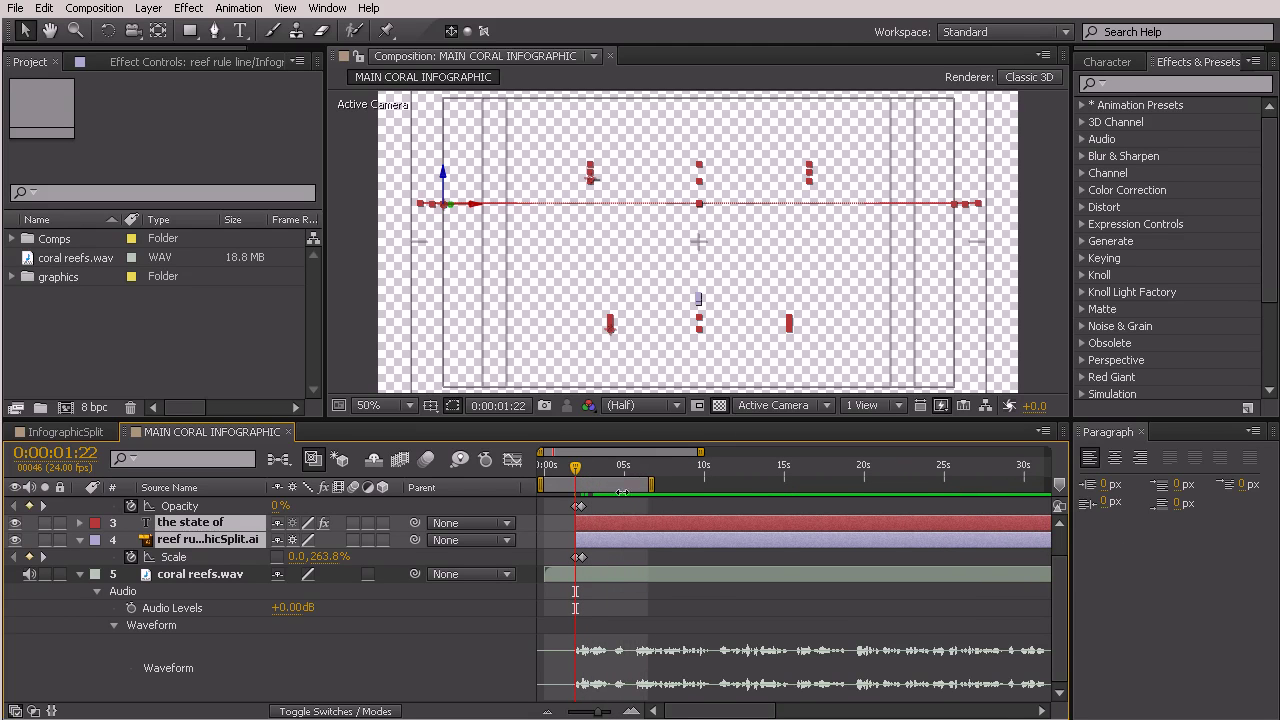
pyautogui.moveTo(540, 485); pyautogui.dragTo(558, 486)
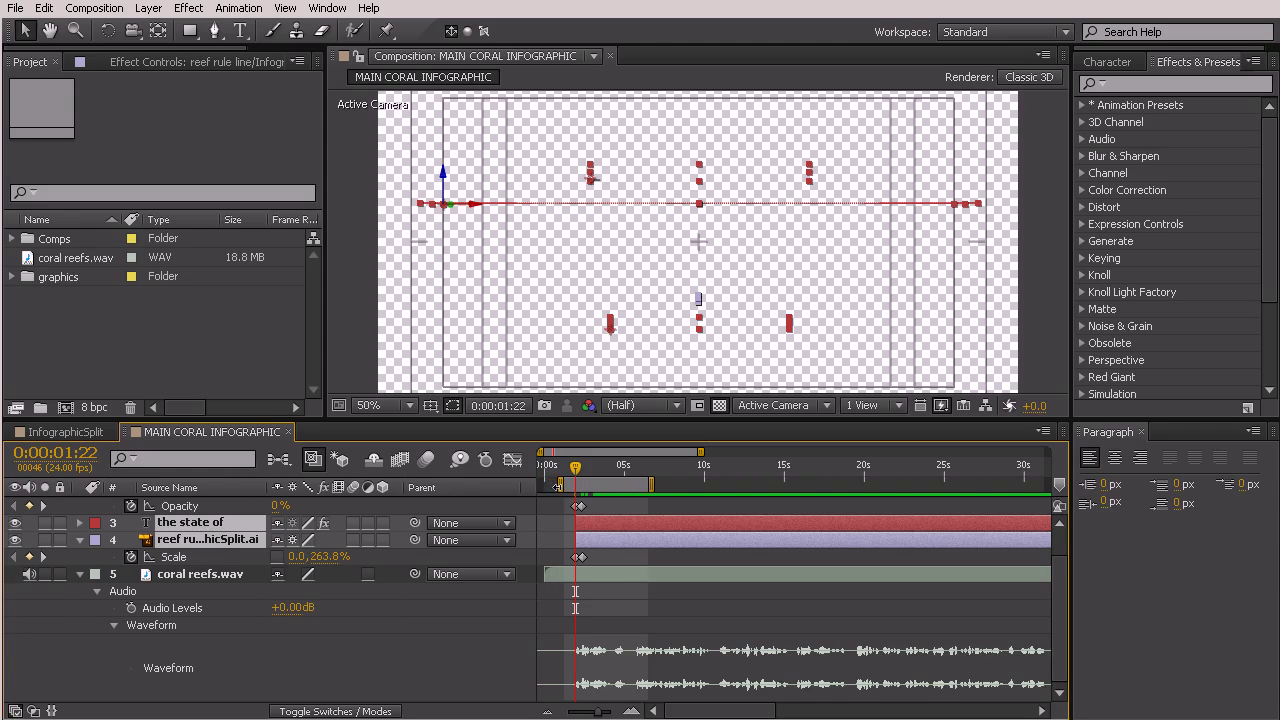
pyautogui.press('KP_0')
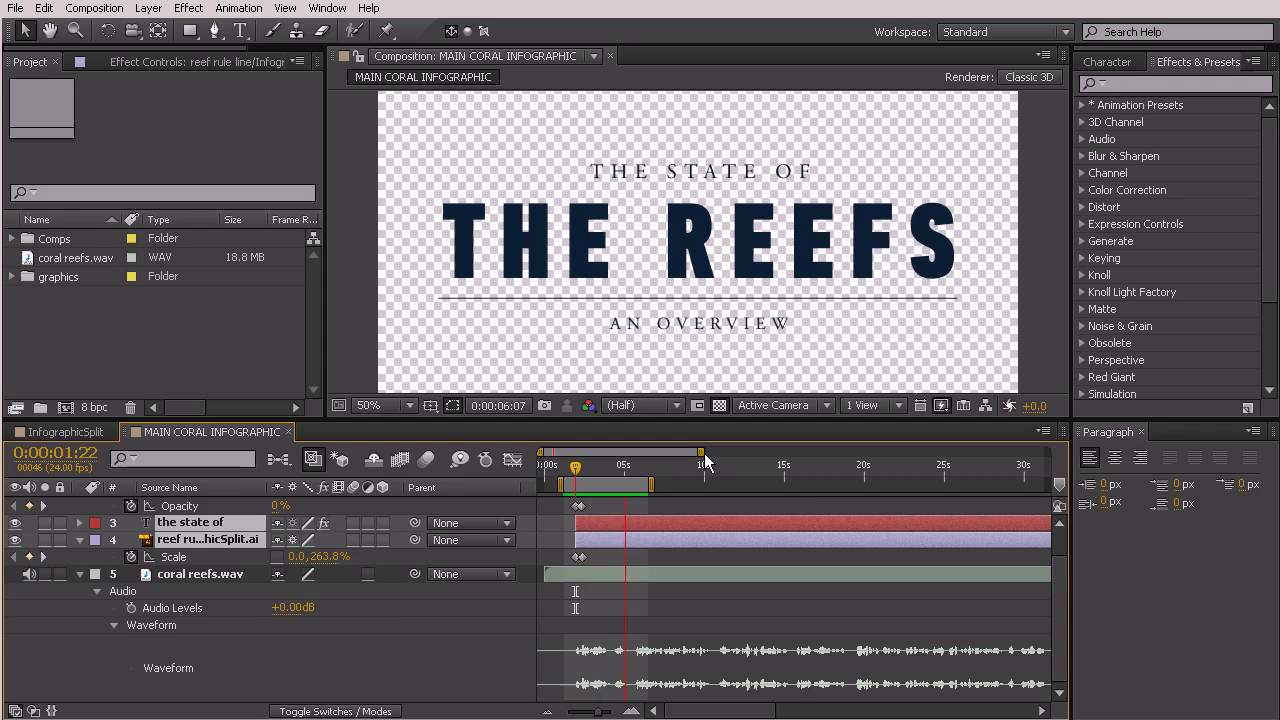
pyautogui.press('space')
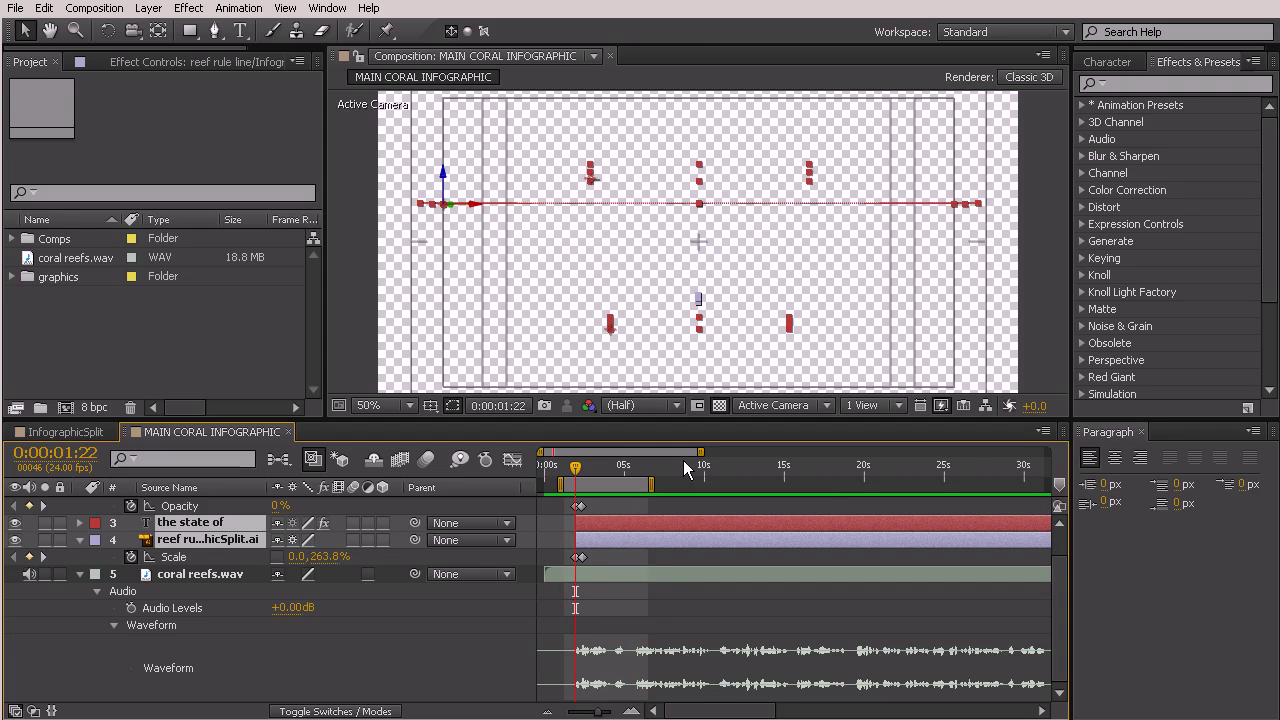
# Move the "an overview" layer's Opacity keyframes to start at about 0:00:04:11 and scrub through the fade-in.
pyautogui.moveTo(598, 468); pyautogui.dragTo(615, 542)
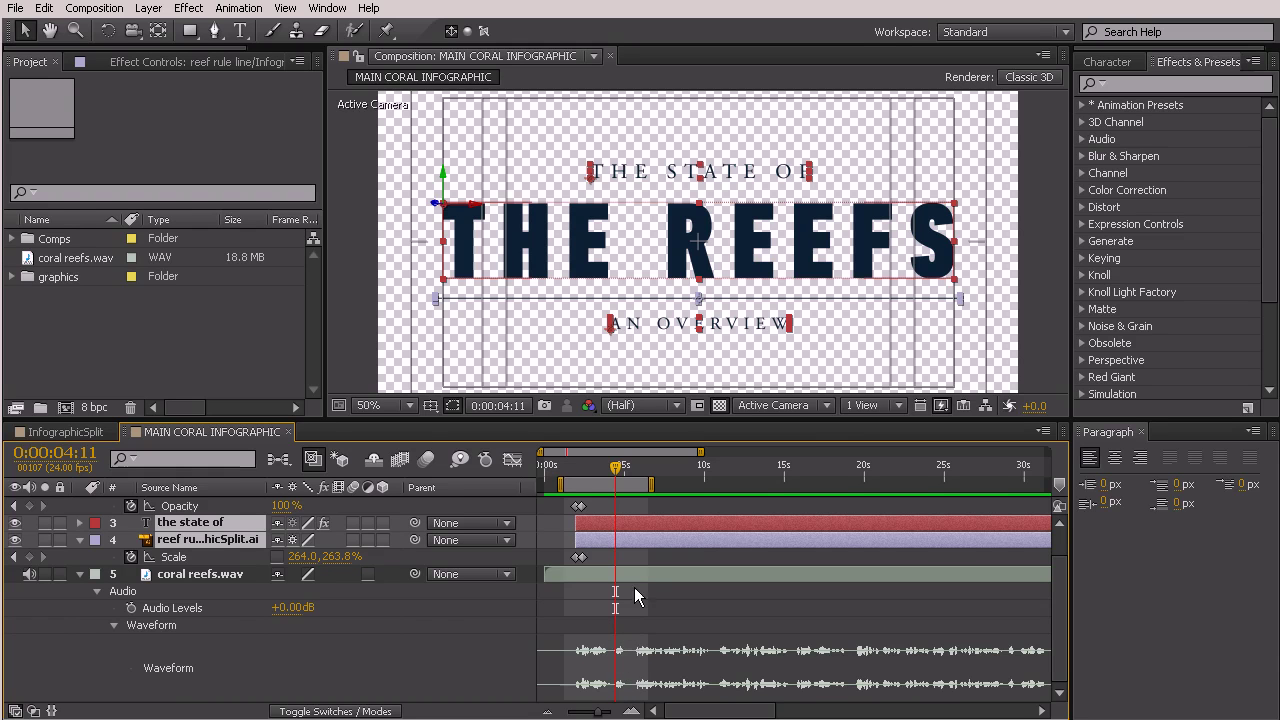
pyautogui.scroll(1, 634, 587)
pyautogui.click(195, 521)
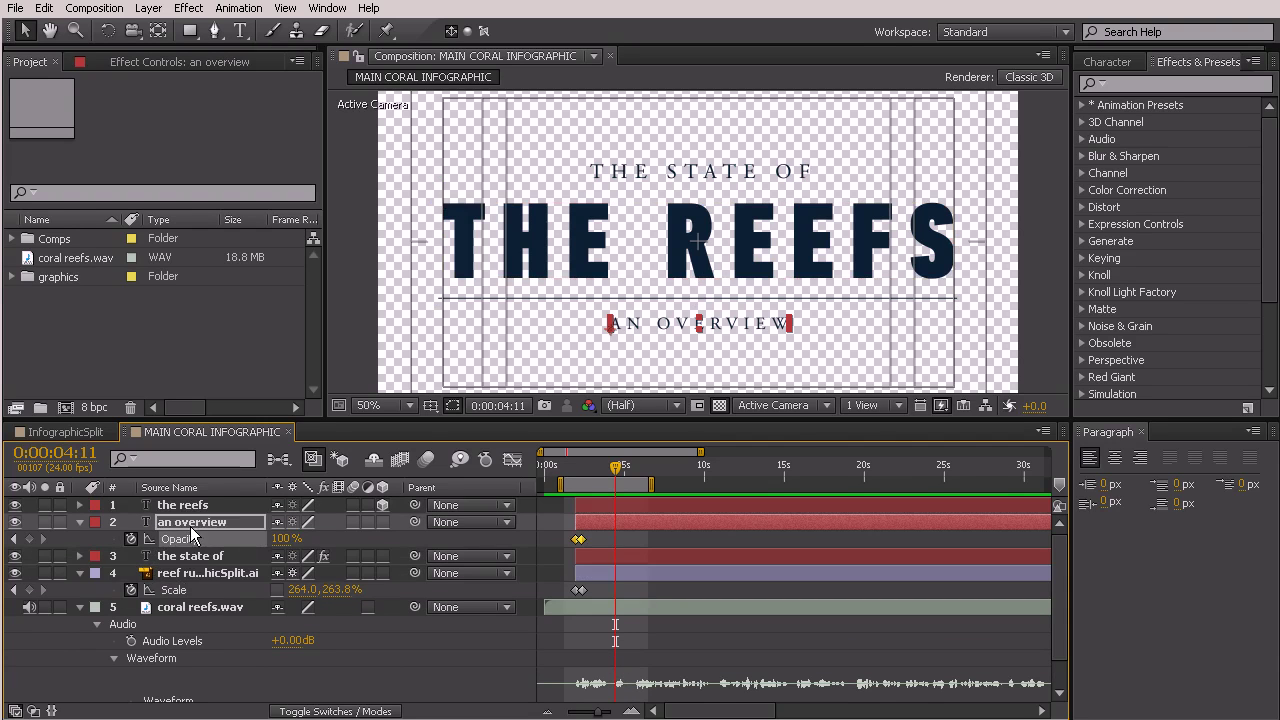
pyautogui.moveTo(593, 547); pyautogui.dragTo(618, 556)
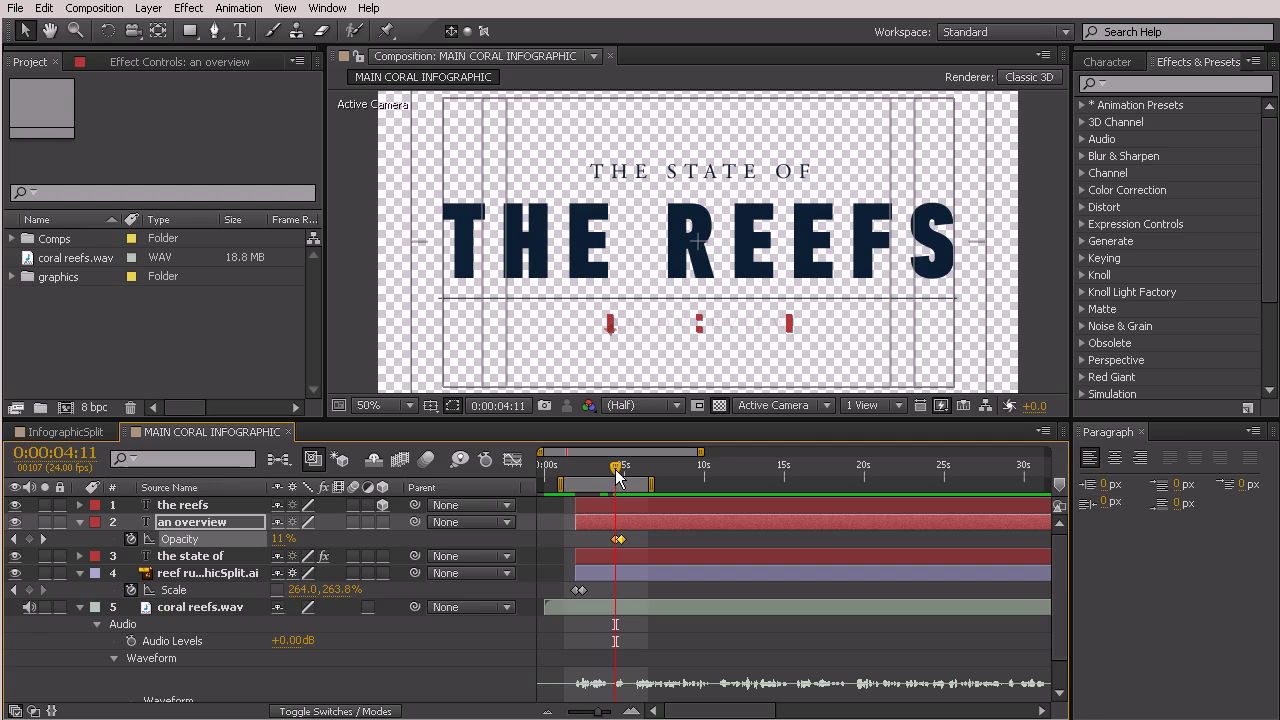
pyautogui.moveTo(616, 476)
pyautogui.mouseDown()
pyautogui.moveTo(628, 476)
pyautogui.moveTo(605, 484)
pyautogui.mouseUp()
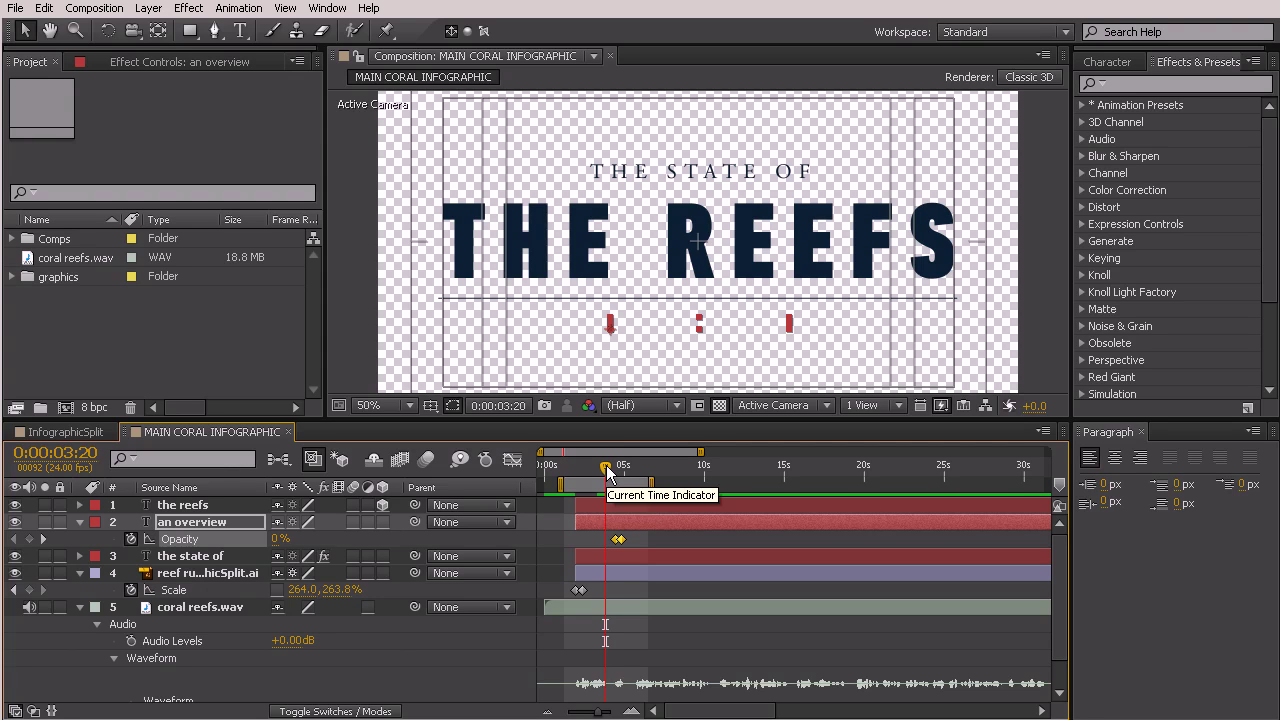
pyautogui.moveTo(604, 470); pyautogui.dragTo(626, 483)
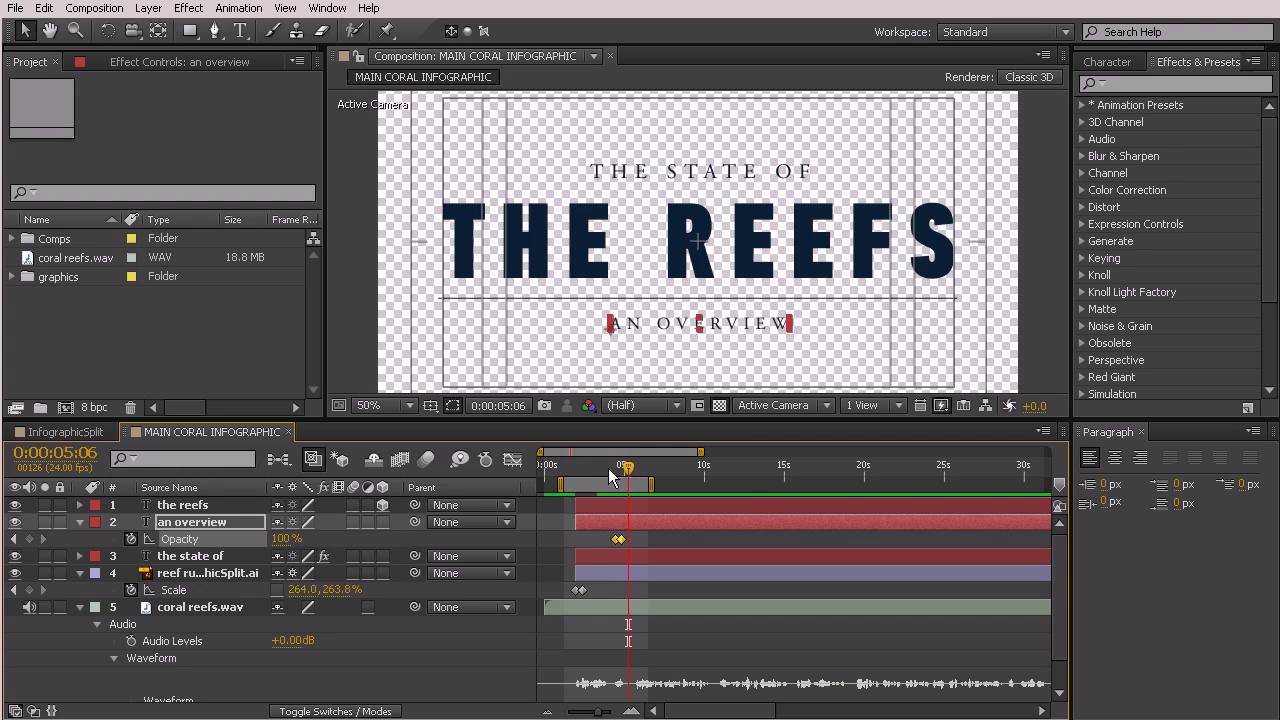
# Reveal the expressions of the "the state of" layer and place the current time at 0:00:03:10, at its last Type_on Slider keyframe.
pyautogui.moveTo(598, 712); pyautogui.dragTo(604, 713)
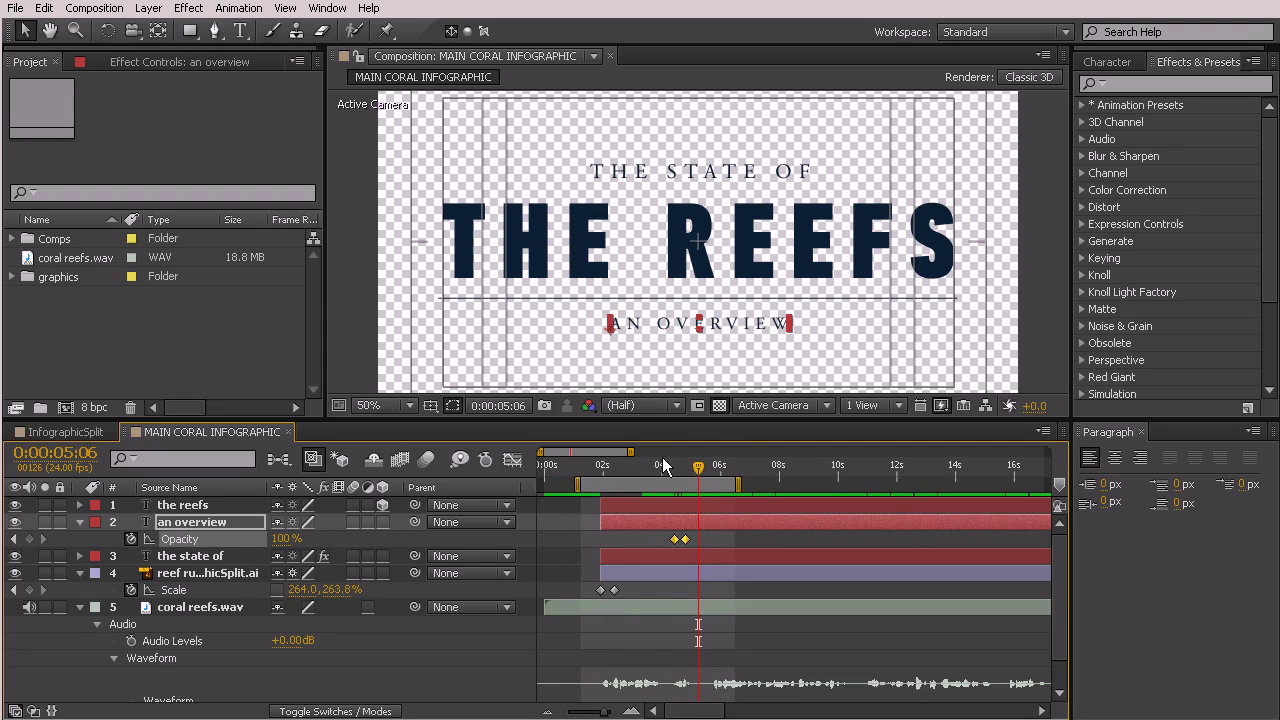
pyautogui.moveTo(660, 472); pyautogui.dragTo(667, 550)
pyautogui.moveTo(601, 465); pyautogui.dragTo(643, 514)
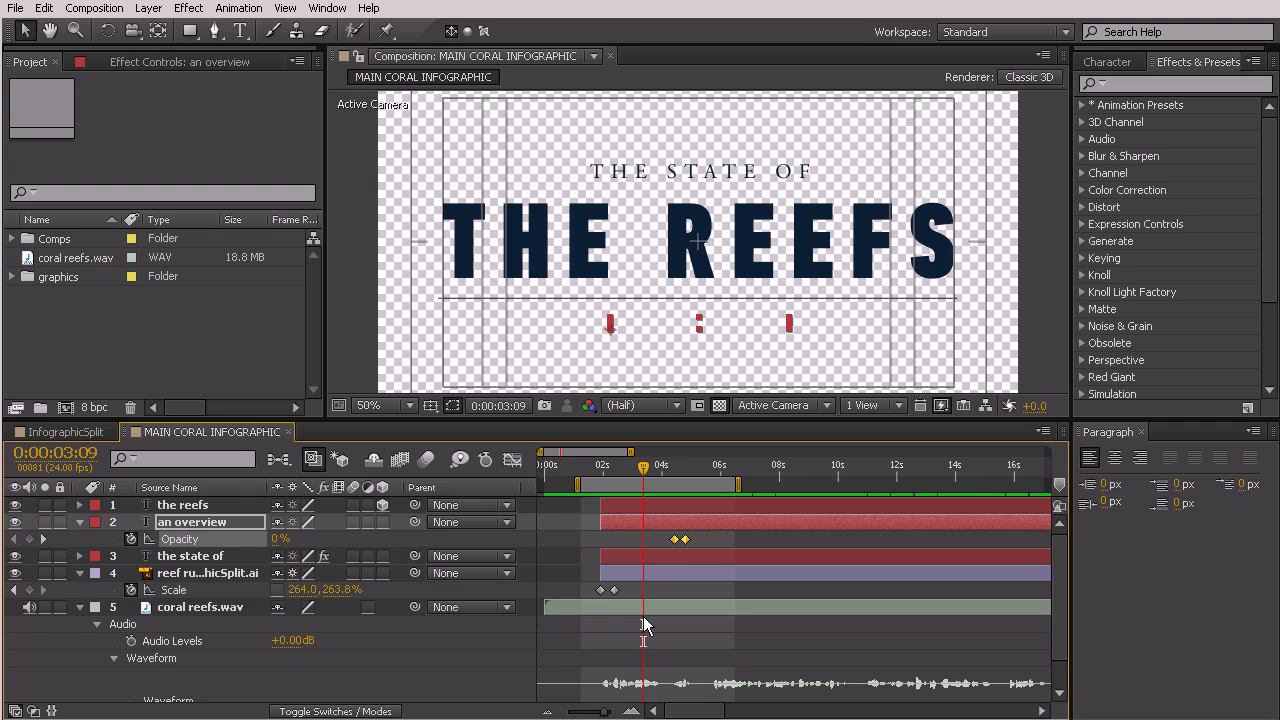
pyautogui.click(207, 556)
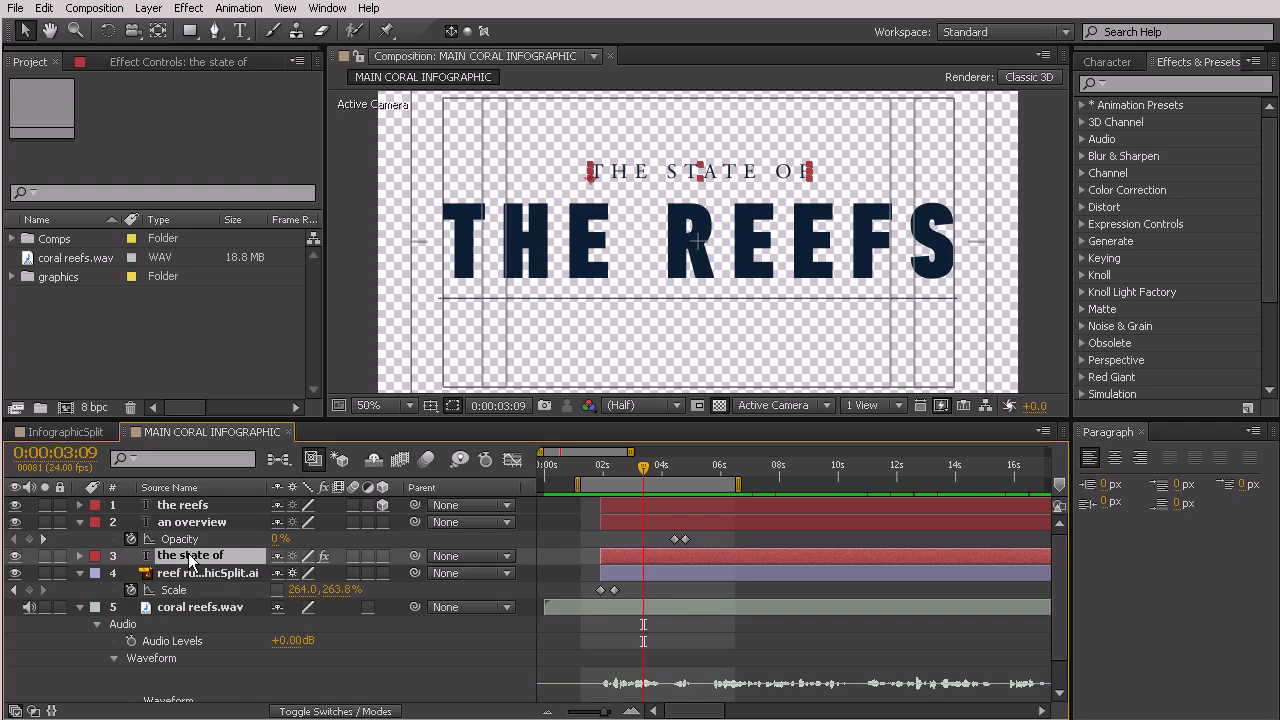
pyautogui.press('e')
pyautogui.press('e')
pyautogui.scroll(-5, 560, 567)
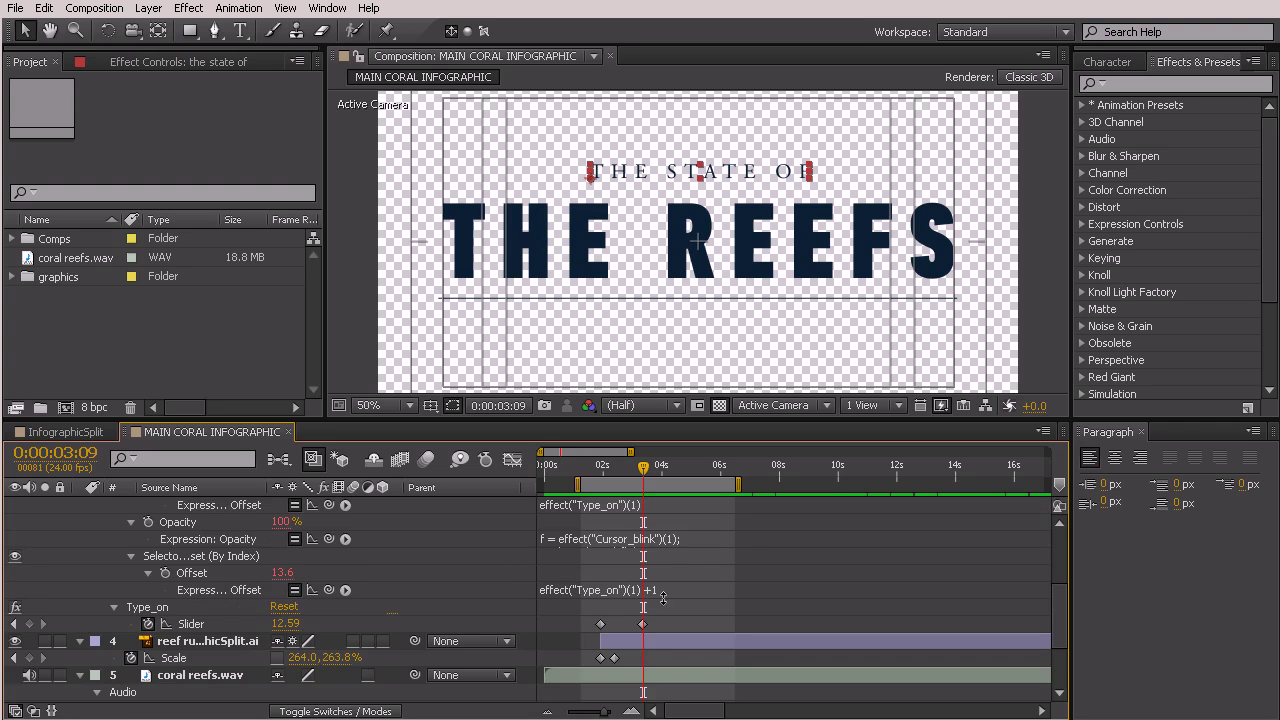
pyautogui.moveTo(643, 624); pyautogui.dragTo(645, 624)
pyautogui.moveTo(597, 478); pyautogui.dragTo(645, 527)
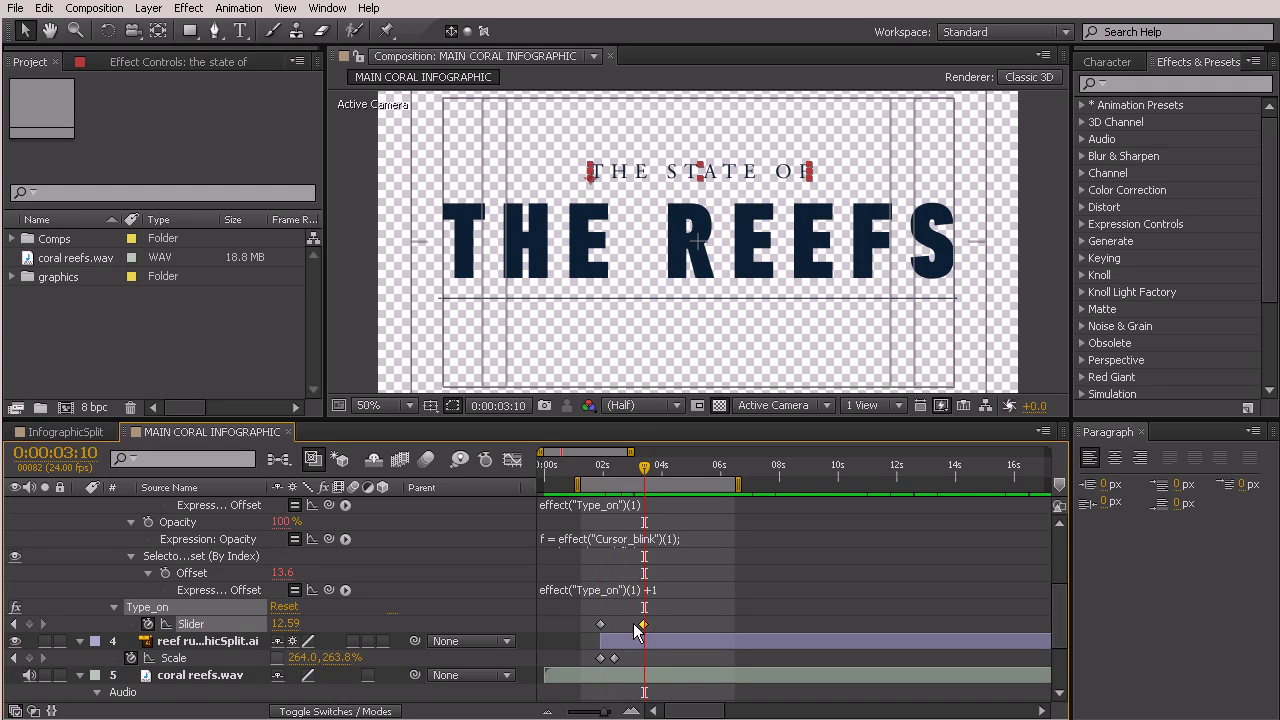
# Shift the Orientation keyframes of "the reefs" to start at 0:00:03:10 and trim the layer's start to that frame.
pyautogui.scroll(5, 643, 611)
pyautogui.click(139, 508)
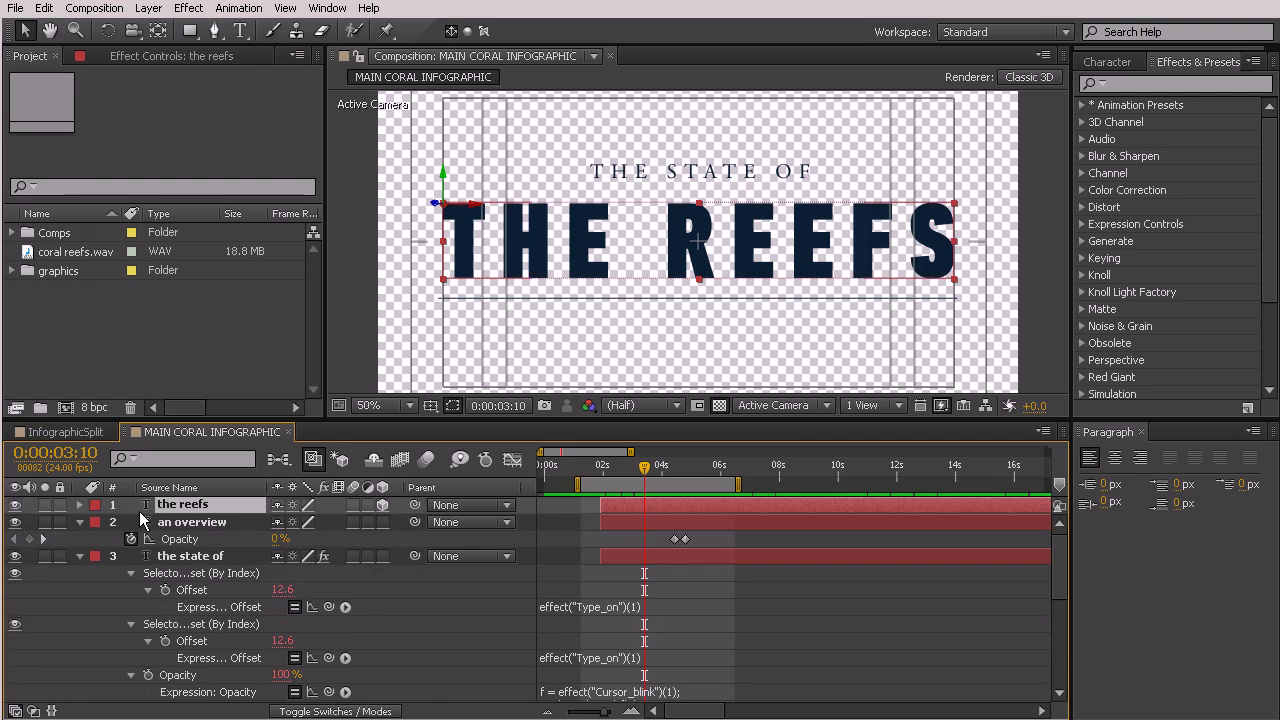
pyautogui.click(80, 505)
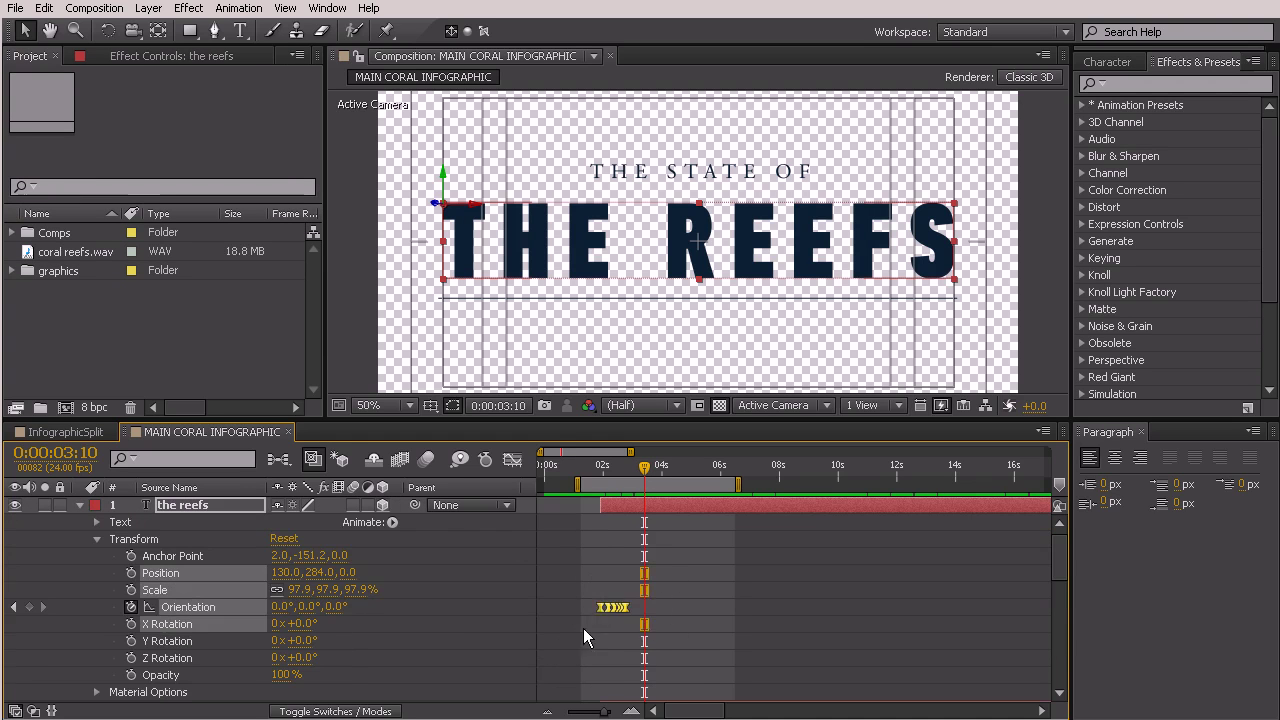
pyautogui.moveTo(601, 608); pyautogui.dragTo(646, 608)
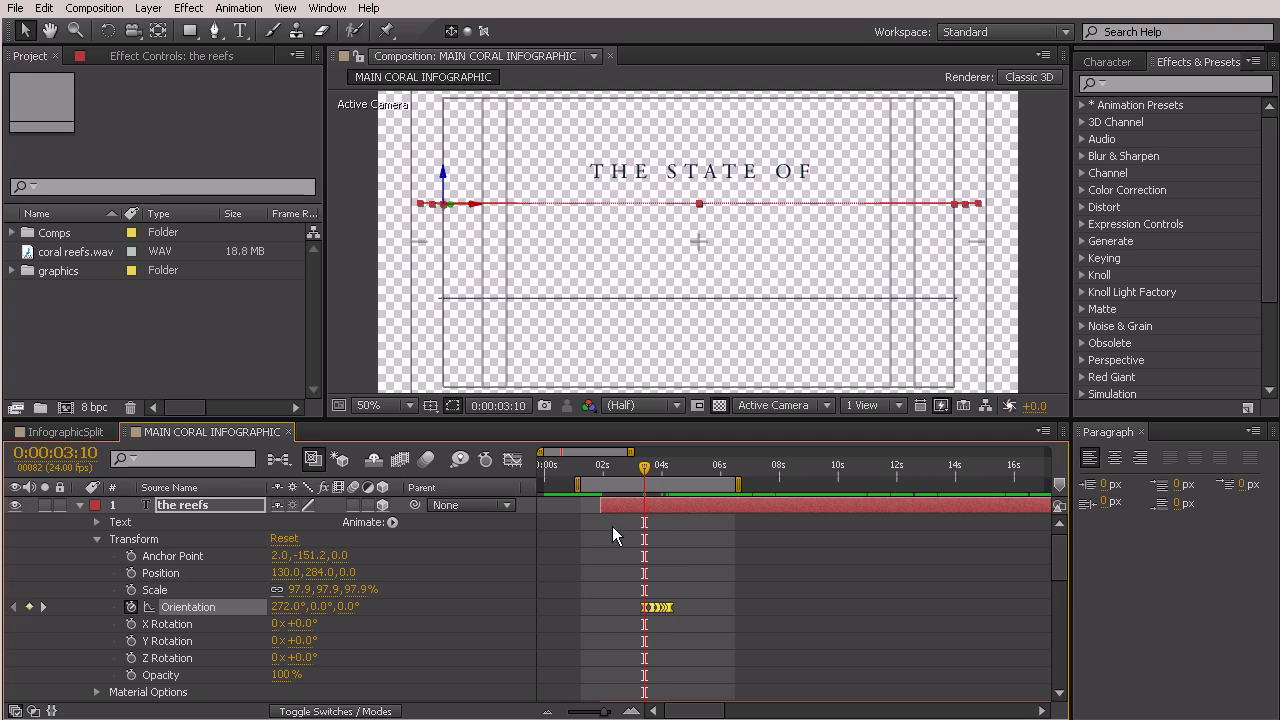
pyautogui.moveTo(603, 504); pyautogui.dragTo(644, 506)
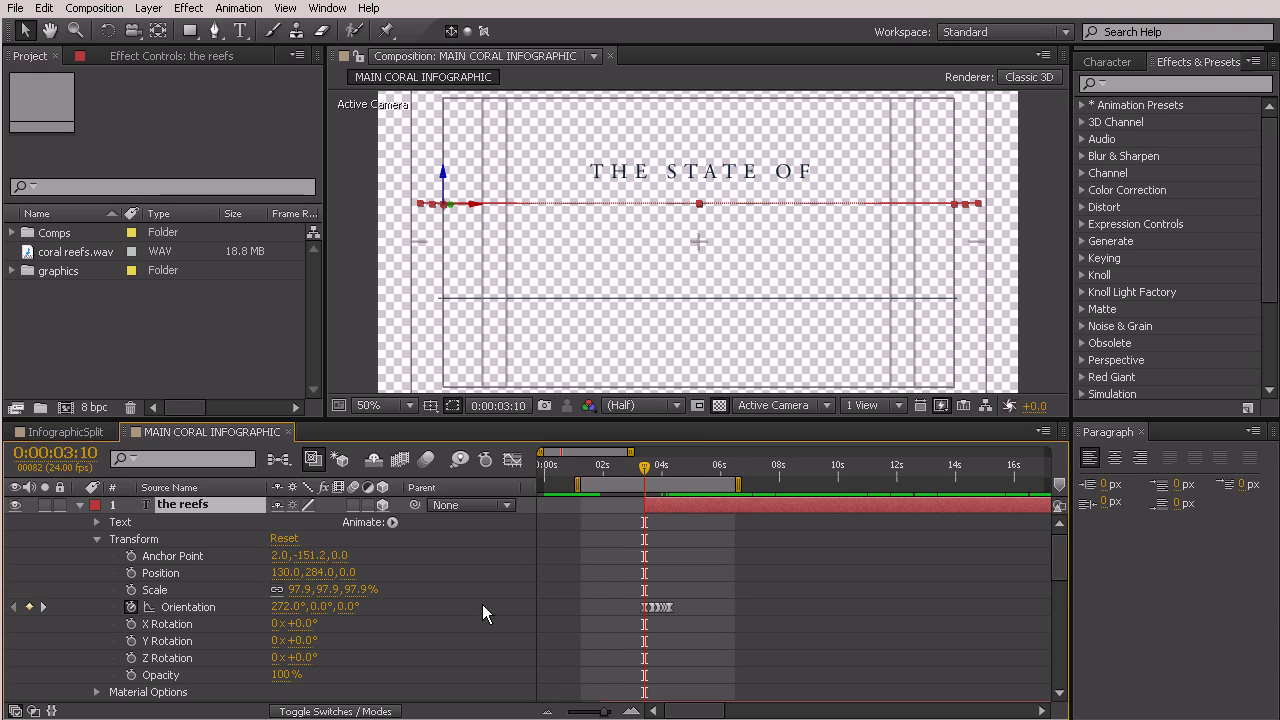
pyautogui.click(589, 529)
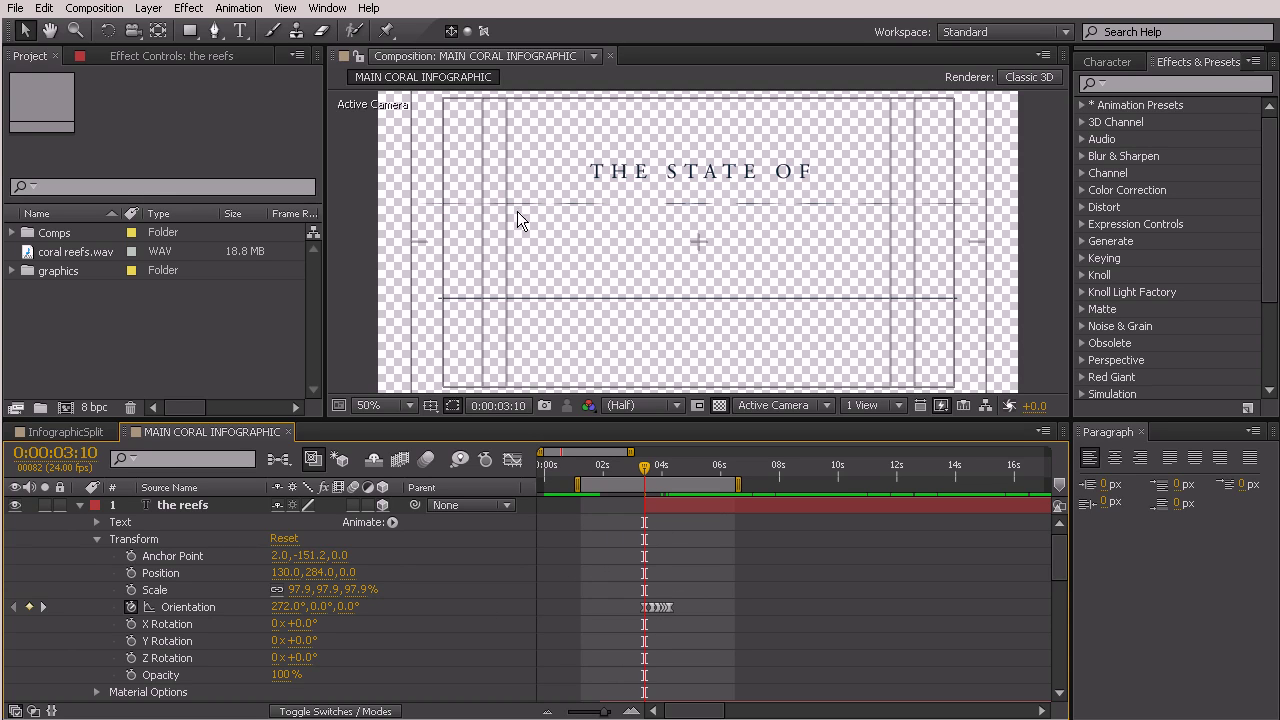
# Try an earlier start for "the reefs" layer, scrub the title, and trim its start back to 0:00:03:10.
pyautogui.moveTo(640, 467); pyautogui.dragTo(582, 504)
pyautogui.click(668, 287)
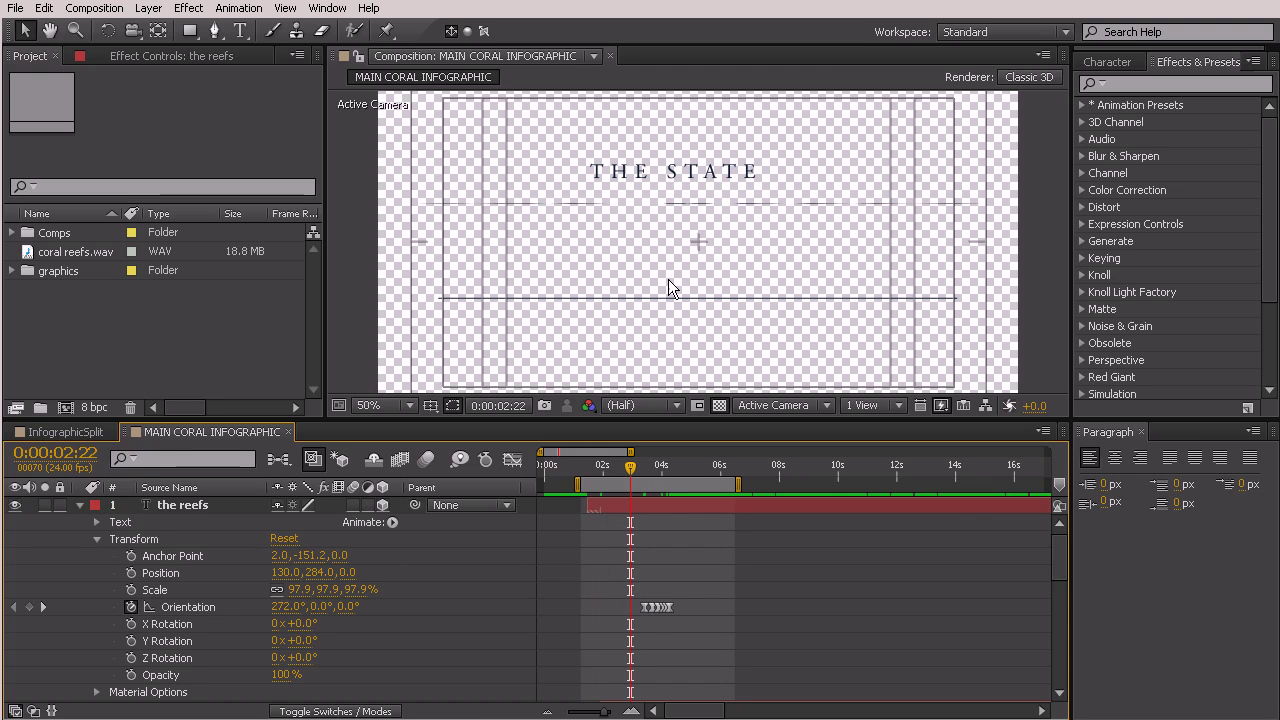
pyautogui.moveTo(632, 468); pyautogui.dragTo(640, 469)
pyautogui.moveTo(588, 507); pyautogui.dragTo(696, 533)
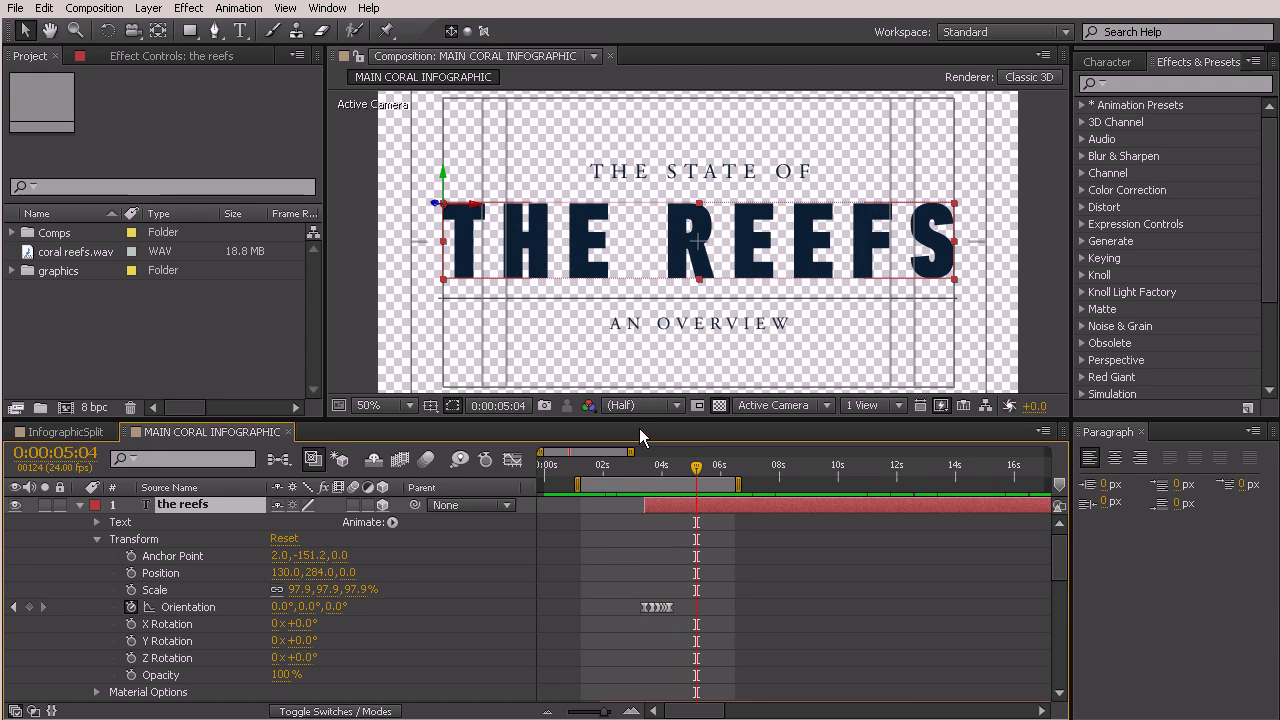
# Shift the rule line layer together with its Scale keyframes so it starts at 0:00:03:23.
pyautogui.moveTo(641, 460); pyautogui.dragTo(660, 488)
pyautogui.scroll(-8, 780, 382)
pyautogui.scroll(8, 755, 370)
pyautogui.click(747, 528)
pyautogui.scroll(-8, 750, 524)
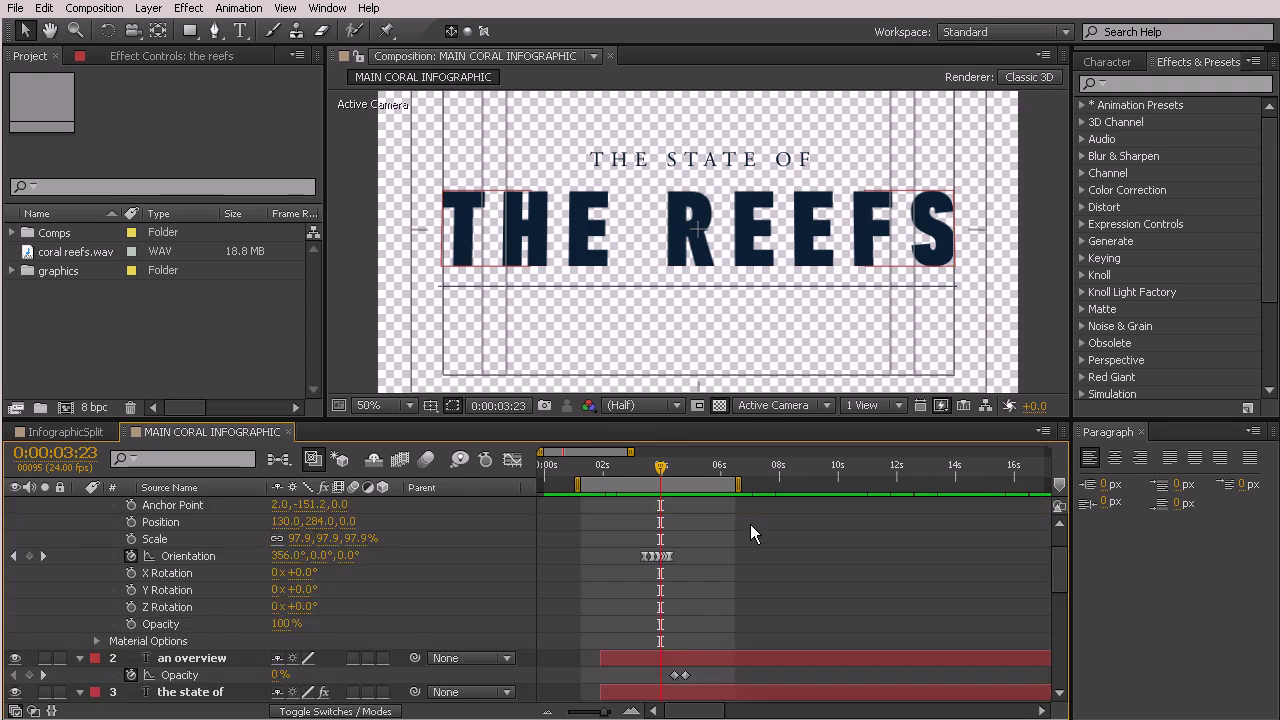
pyautogui.moveTo(636, 569); pyautogui.dragTo(696, 572)
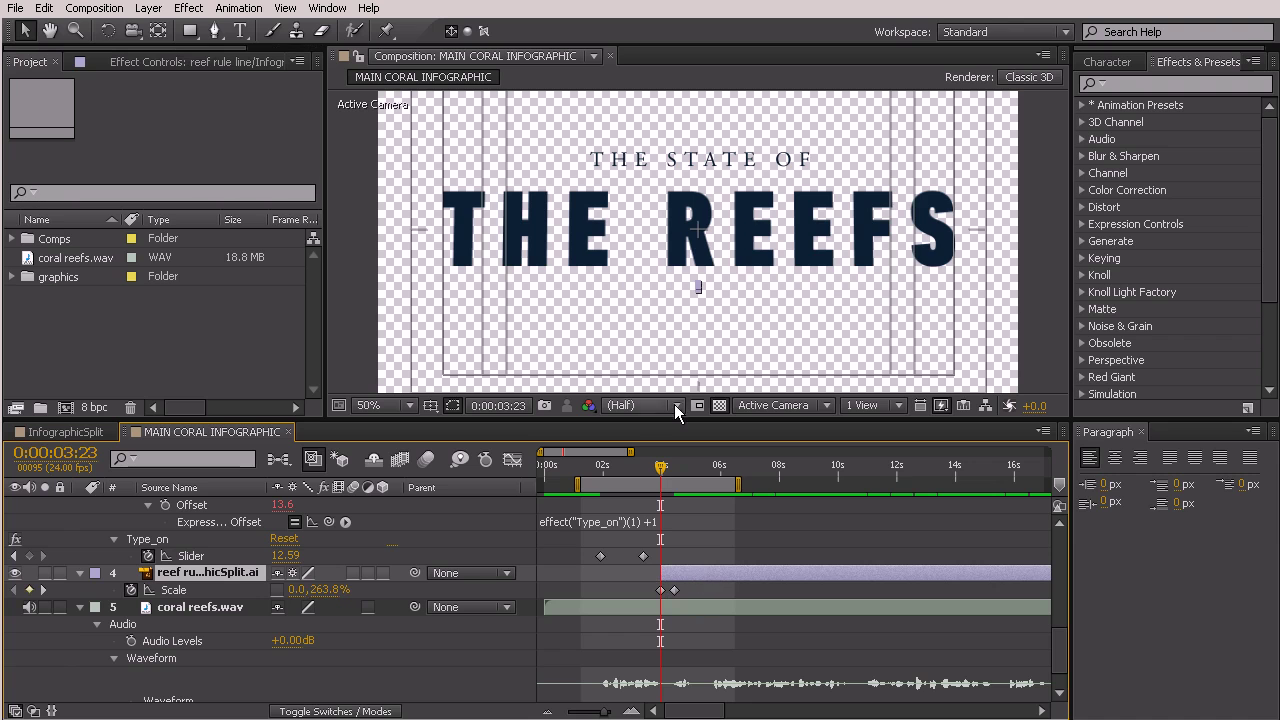
# Move the rule line's last Scale keyframe to 0:00:04:19 and scrub through the line's growth.
pyautogui.click(674, 468)
pyautogui.moveTo(674, 467)
pyautogui.mouseDown()
pyautogui.moveTo(688, 467)
pyautogui.moveTo(663, 468)
pyautogui.mouseUp()
pyautogui.press('k')
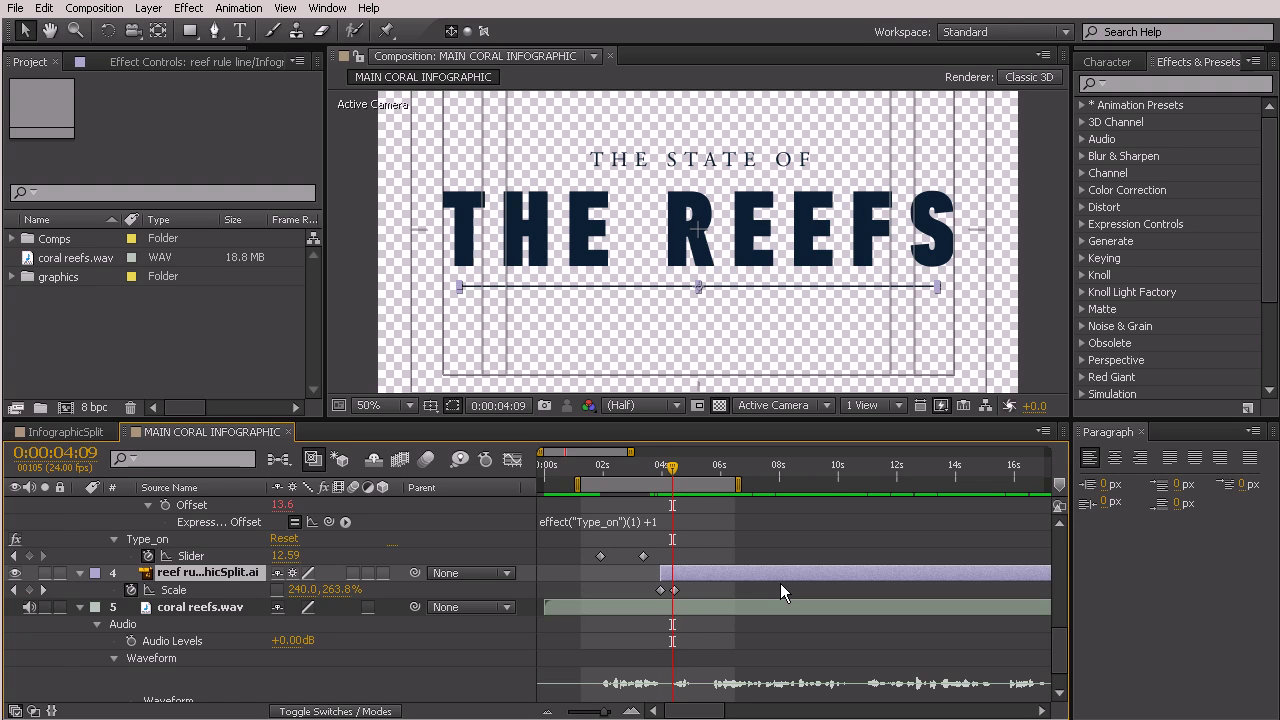
pyautogui.hotkey('shift', 'pagedown')
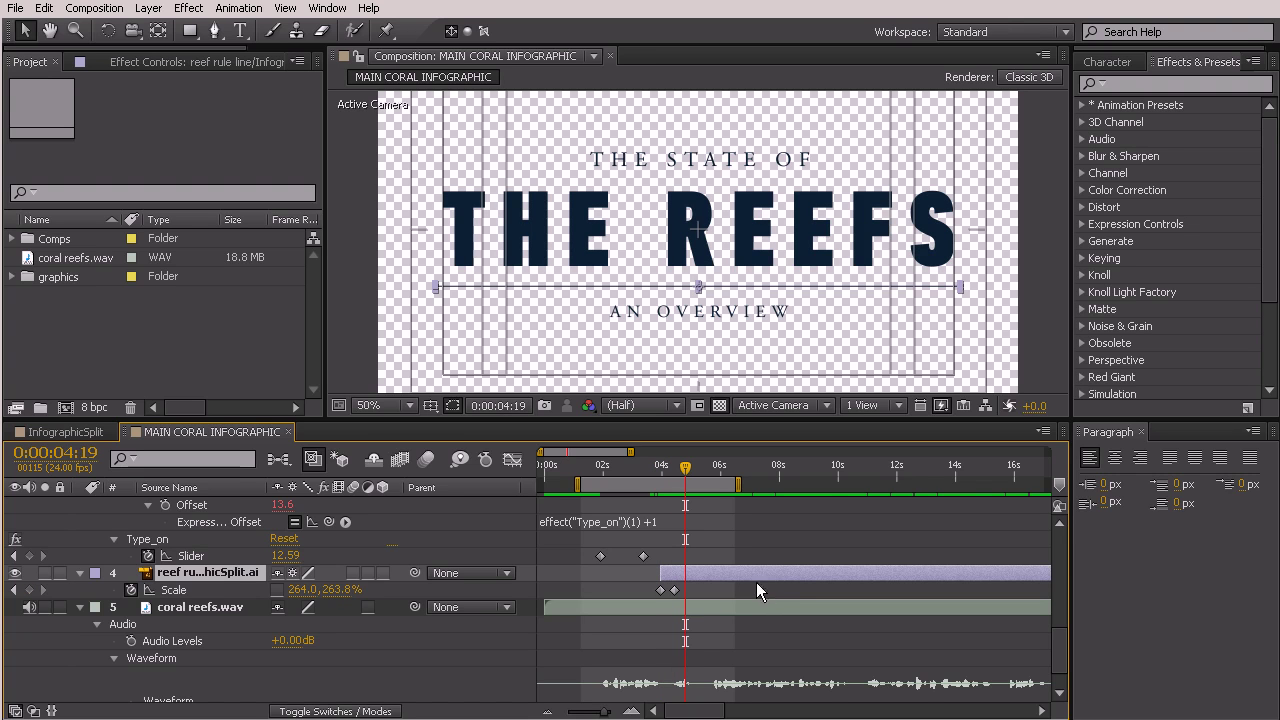
pyautogui.moveTo(676, 590); pyautogui.dragTo(686, 592)
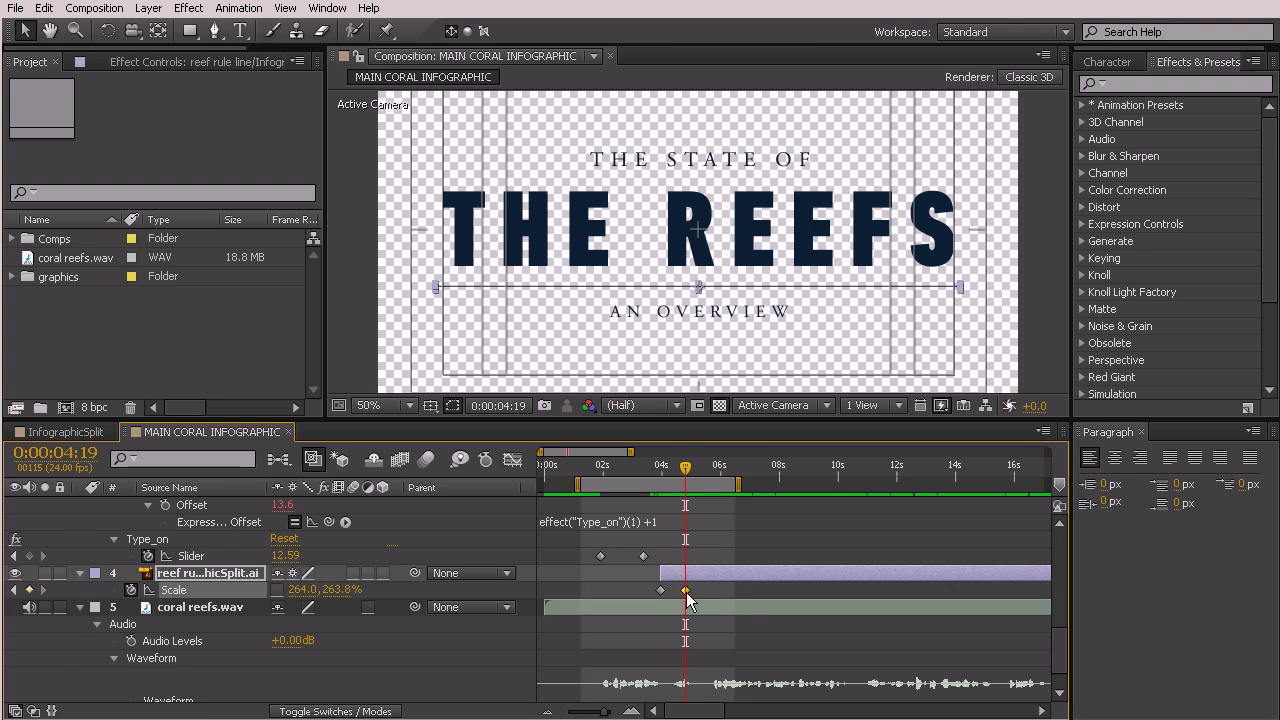
pyautogui.moveTo(688, 463); pyautogui.dragTo(683, 526)
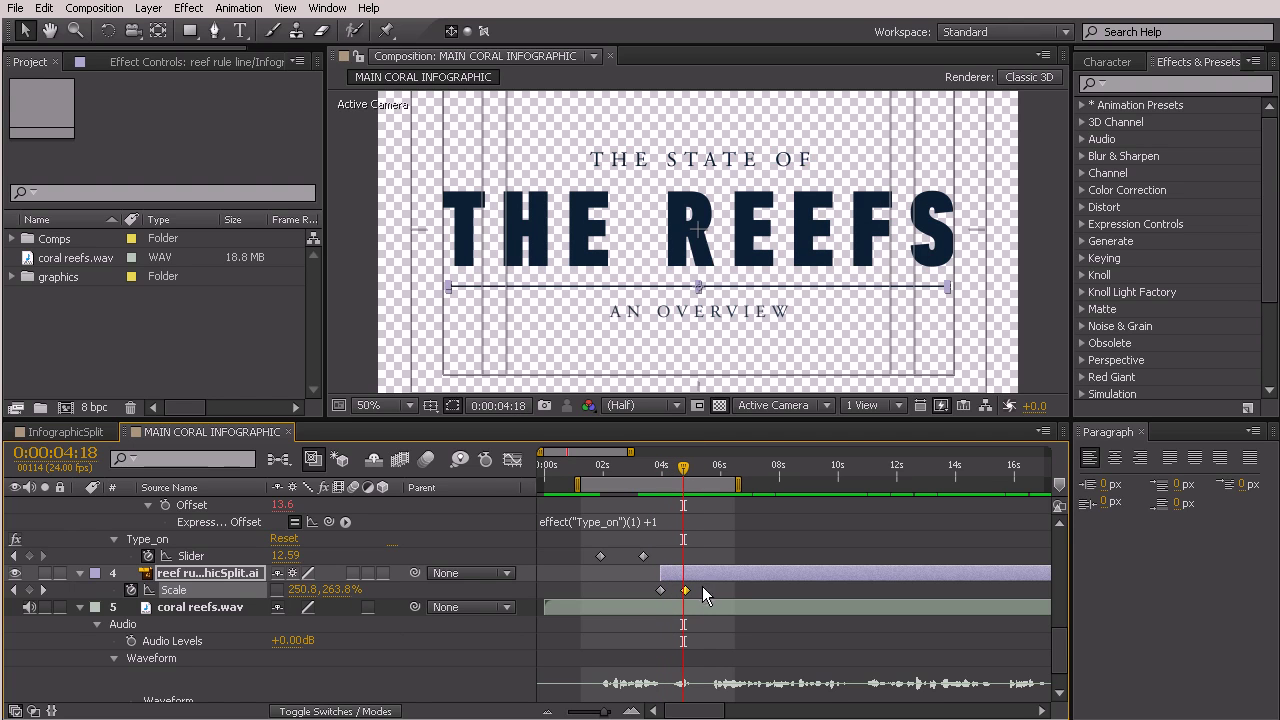
# Apply Easy Ease to both Scale keyframes of the rule line and scrub through the eased motion.
pyautogui.moveTo(704, 583); pyautogui.dragTo(641, 594)
pyautogui.click(240, 8)
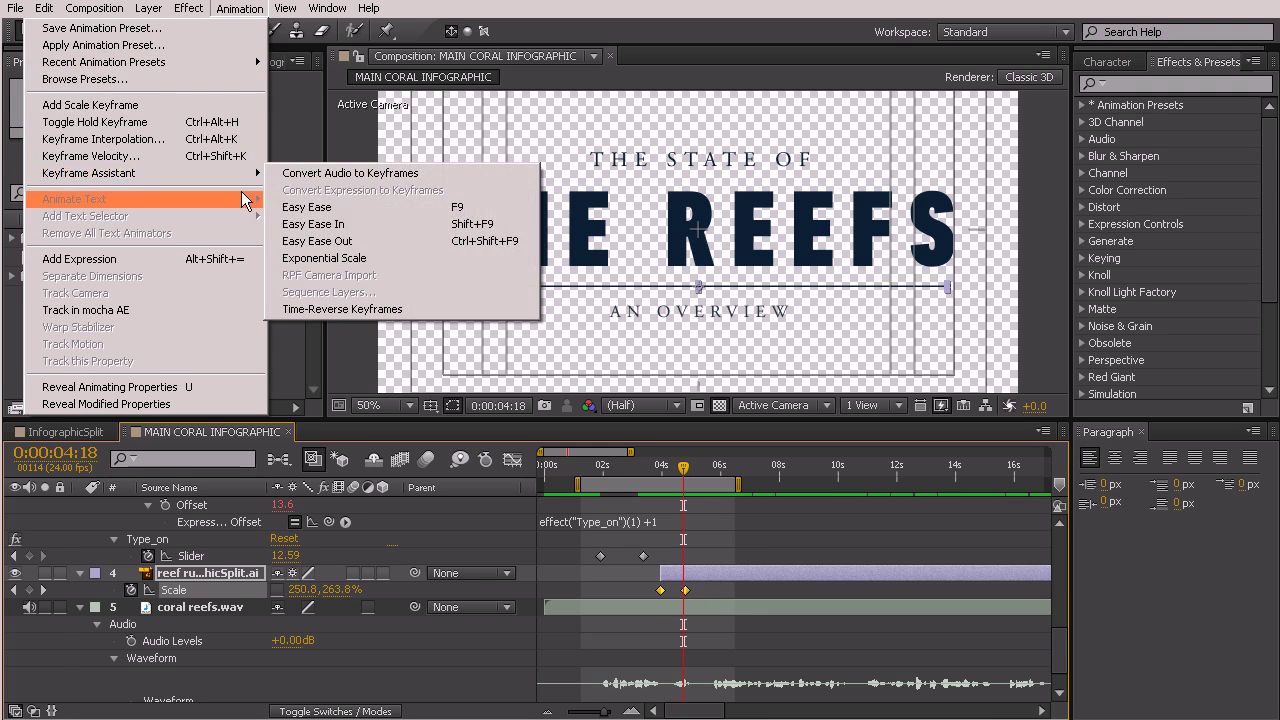
pyautogui.click(310, 207)
pyautogui.moveTo(645, 467); pyautogui.dragTo(692, 512)
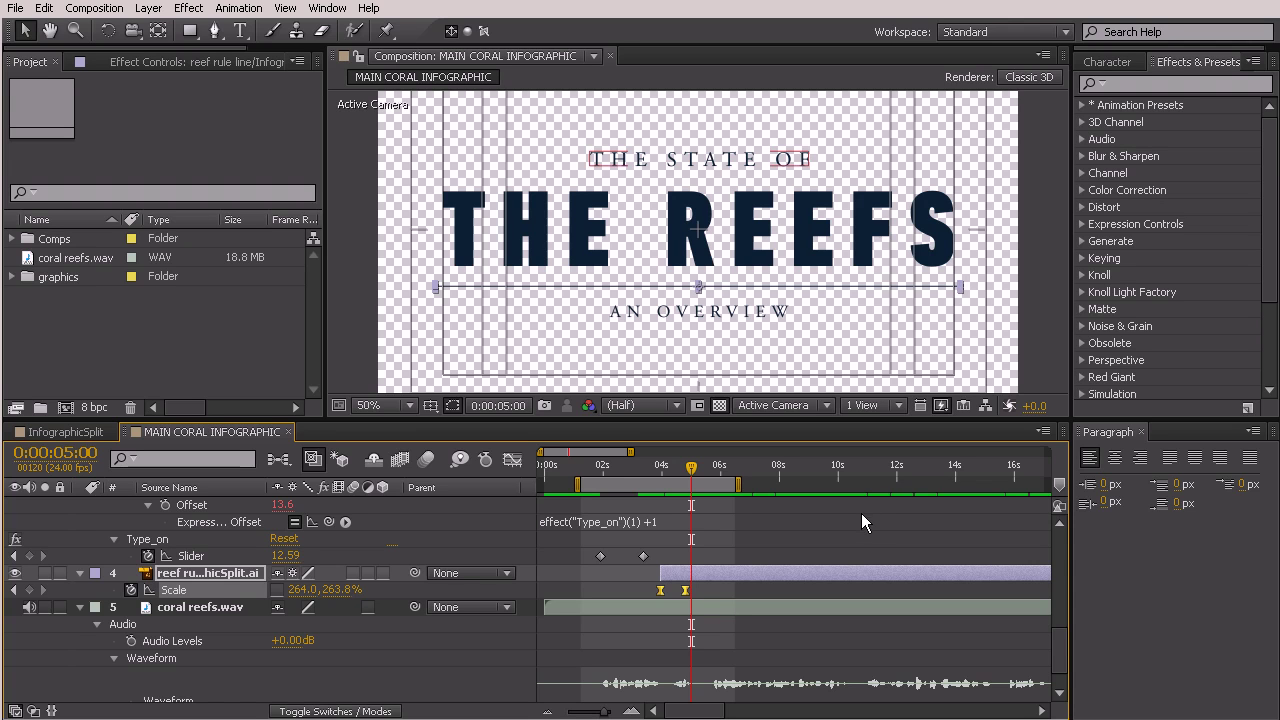
pyautogui.moveTo(702, 464); pyautogui.dragTo(685, 464)
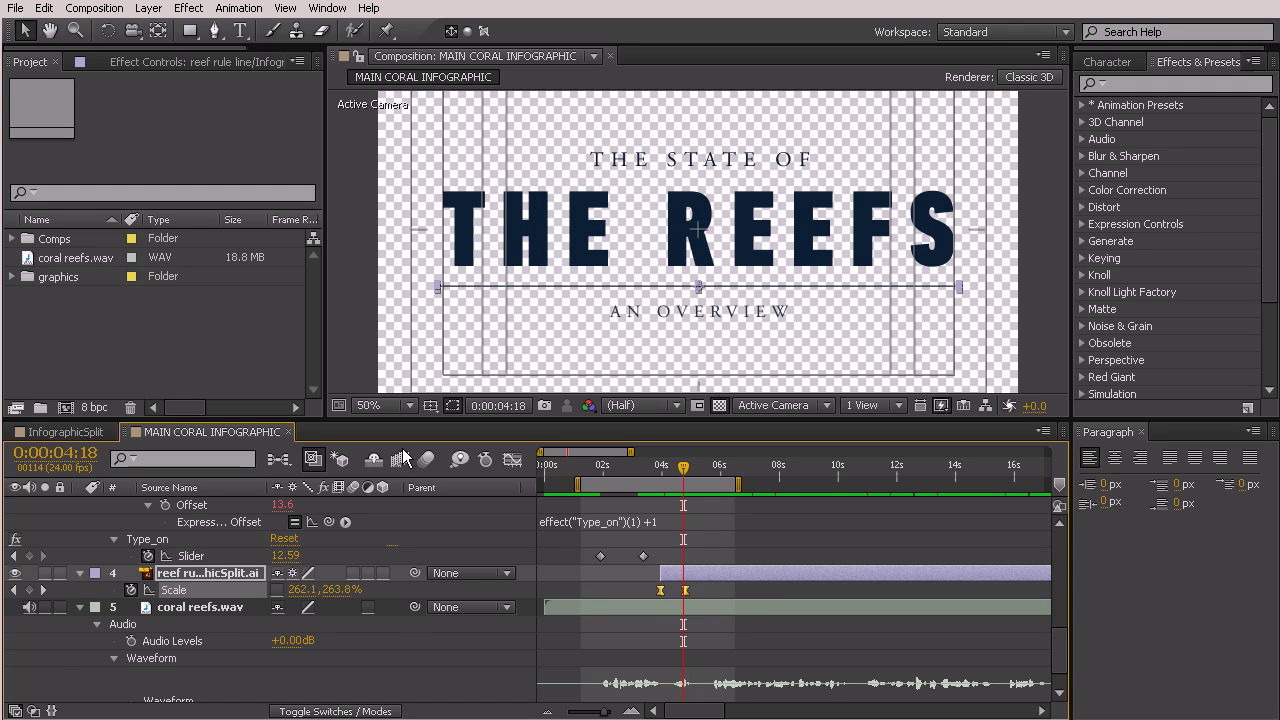
# Display the rule line's Scale curve in the Graph Editor, enlarged in time, and select its last keyframe.
pyautogui.click(513, 459)
pyautogui.moveTo(662, 514)
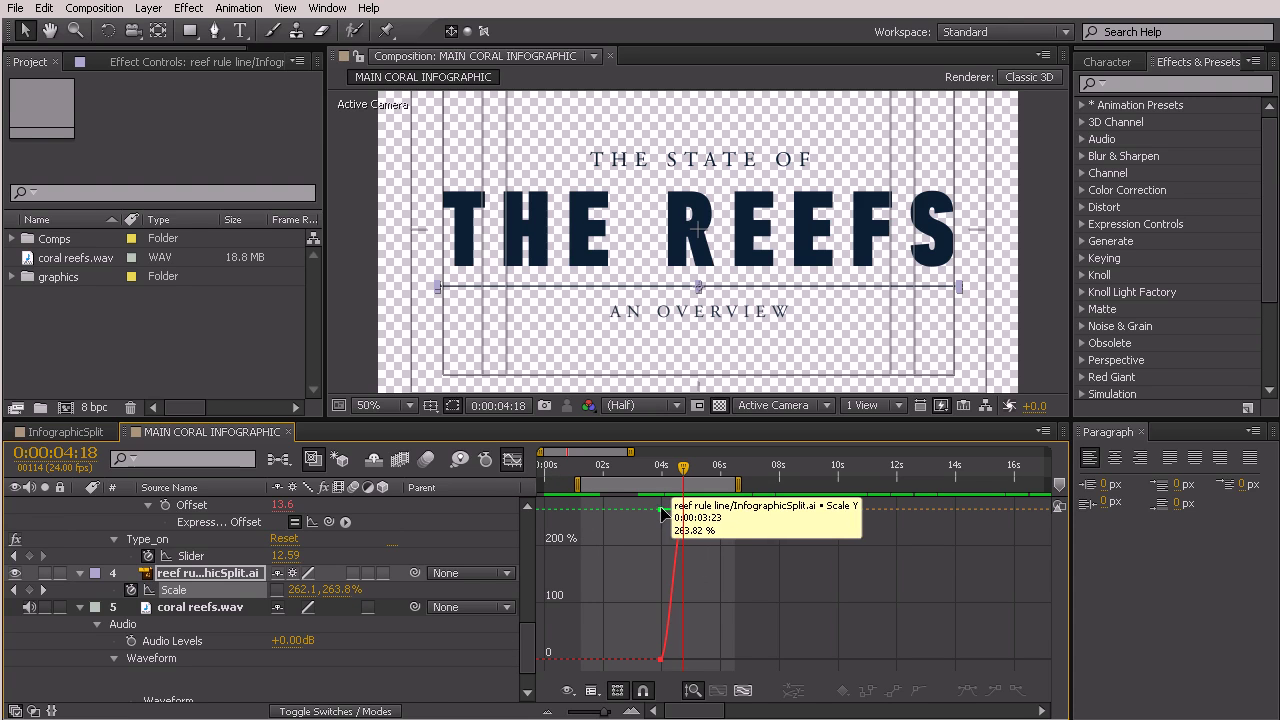
pyautogui.moveTo(662, 513)
pyautogui.mouseDown()
pyautogui.moveTo(641, 508)
pyautogui.moveTo(663, 512)
pyautogui.mouseUp()
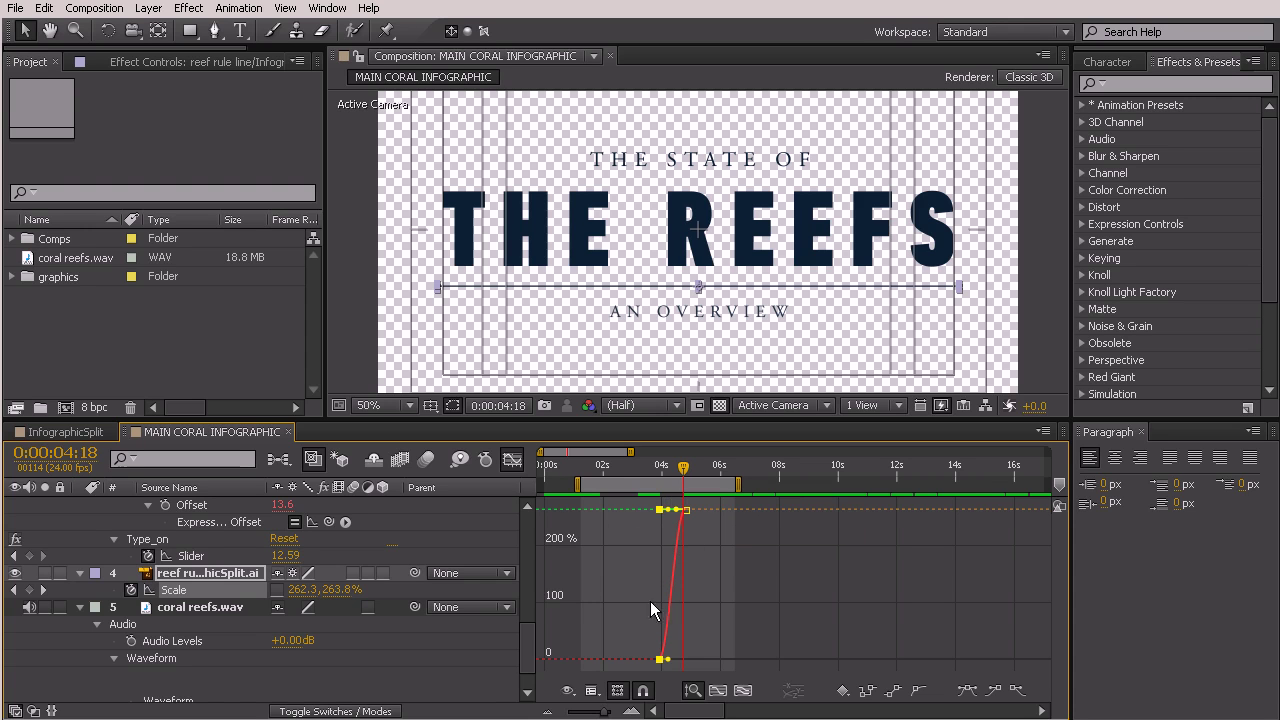
pyautogui.click(750, 580)
pyautogui.click(677, 532)
pyautogui.scroll(3, 610, 716)
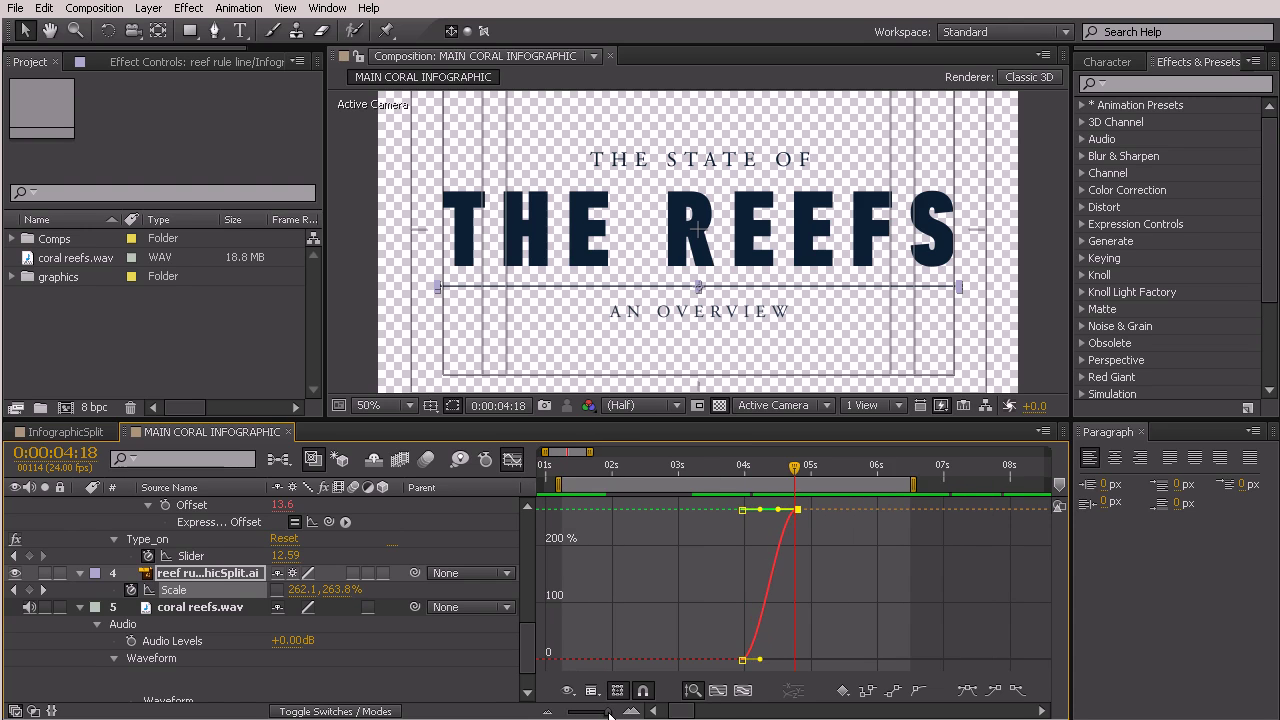
pyautogui.click(816, 641)
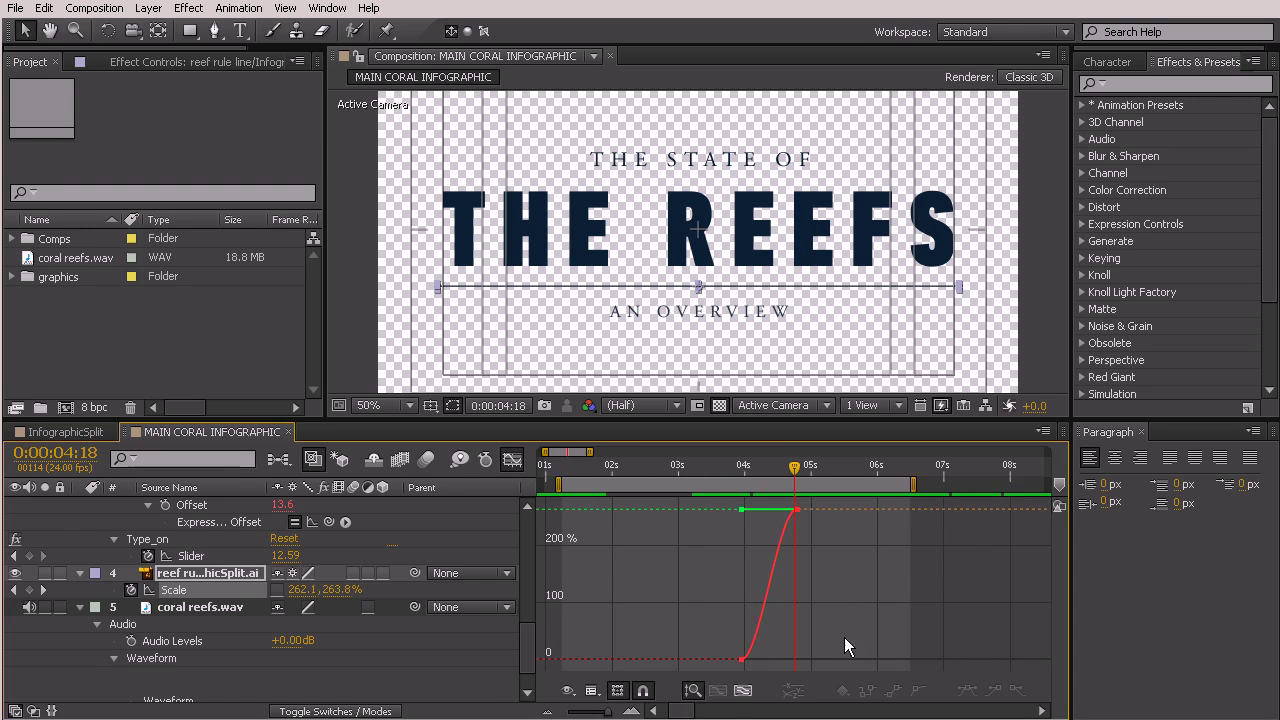
pyautogui.click(796, 515)
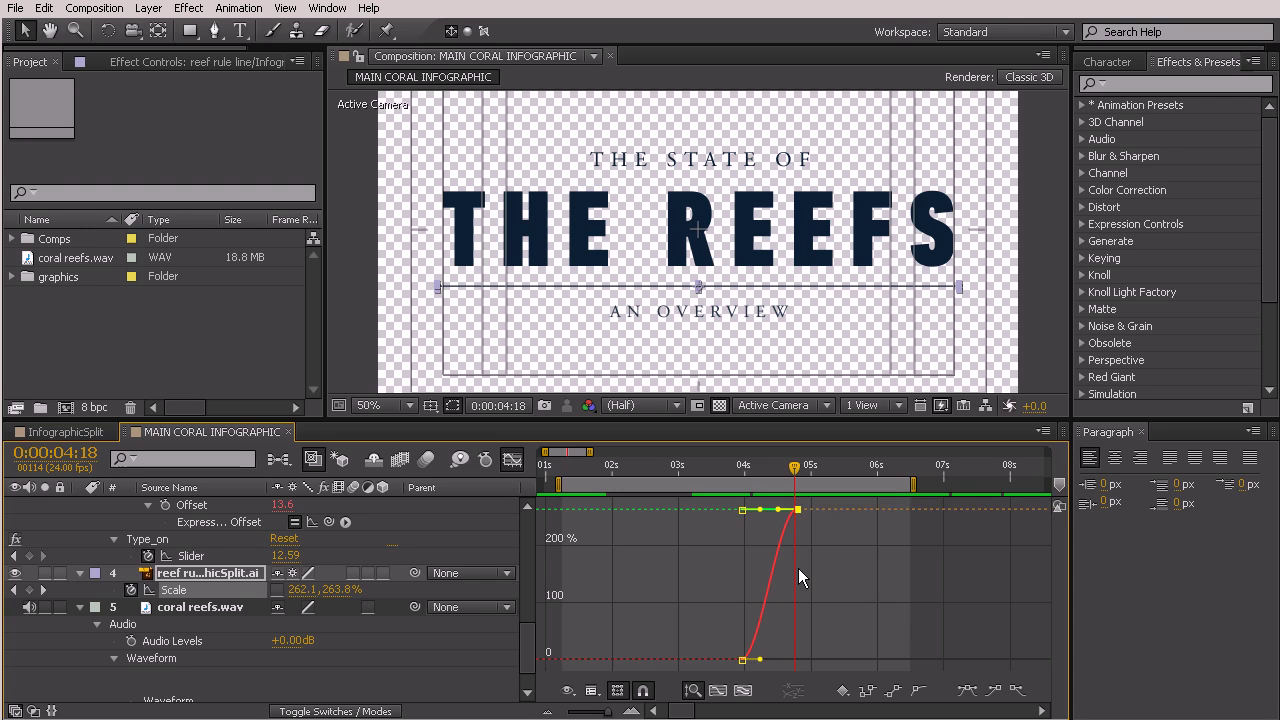
# Lengthen the last Scale keyframe's incoming ease so the rule line grows fast and slows down, preview it, and close the Graph Editor.
pyautogui.moveTo(779, 508); pyautogui.dragTo(724, 513)
pyautogui.hotkey('ctrl', 'z')
pyautogui.moveTo(744, 470); pyautogui.dragTo(753, 481)
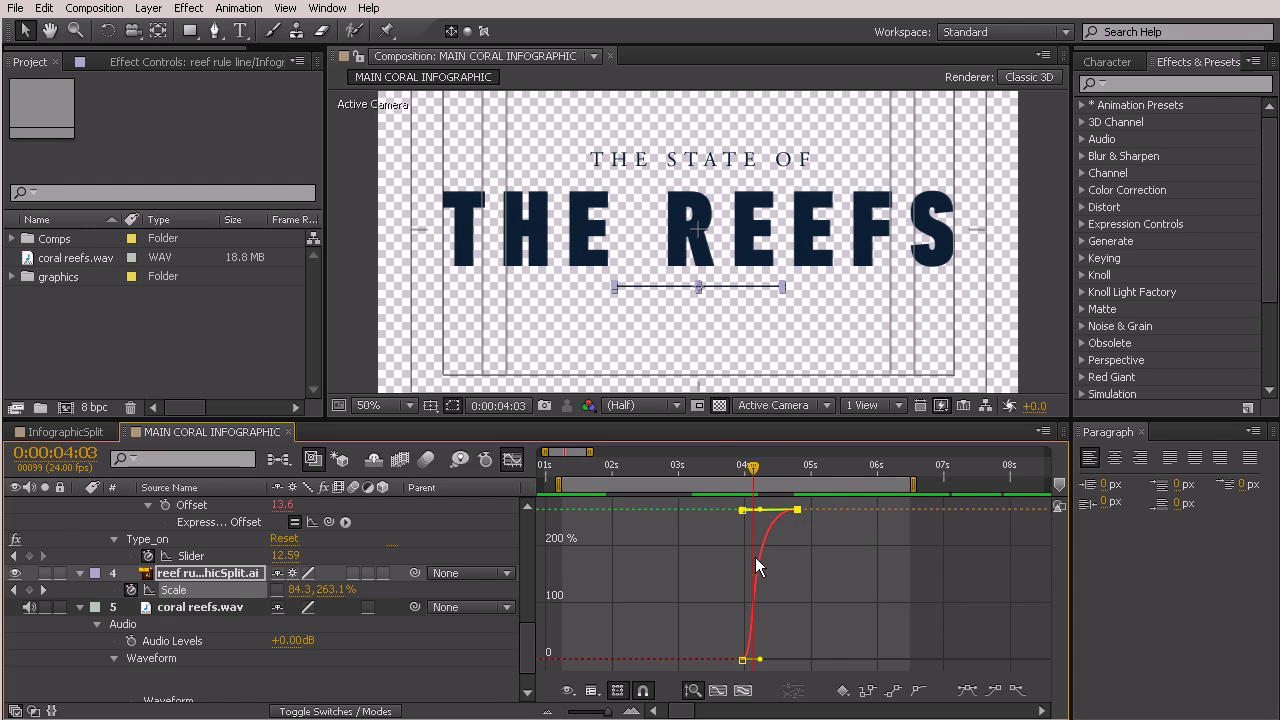
pyautogui.moveTo(751, 472); pyautogui.dragTo(738, 503)
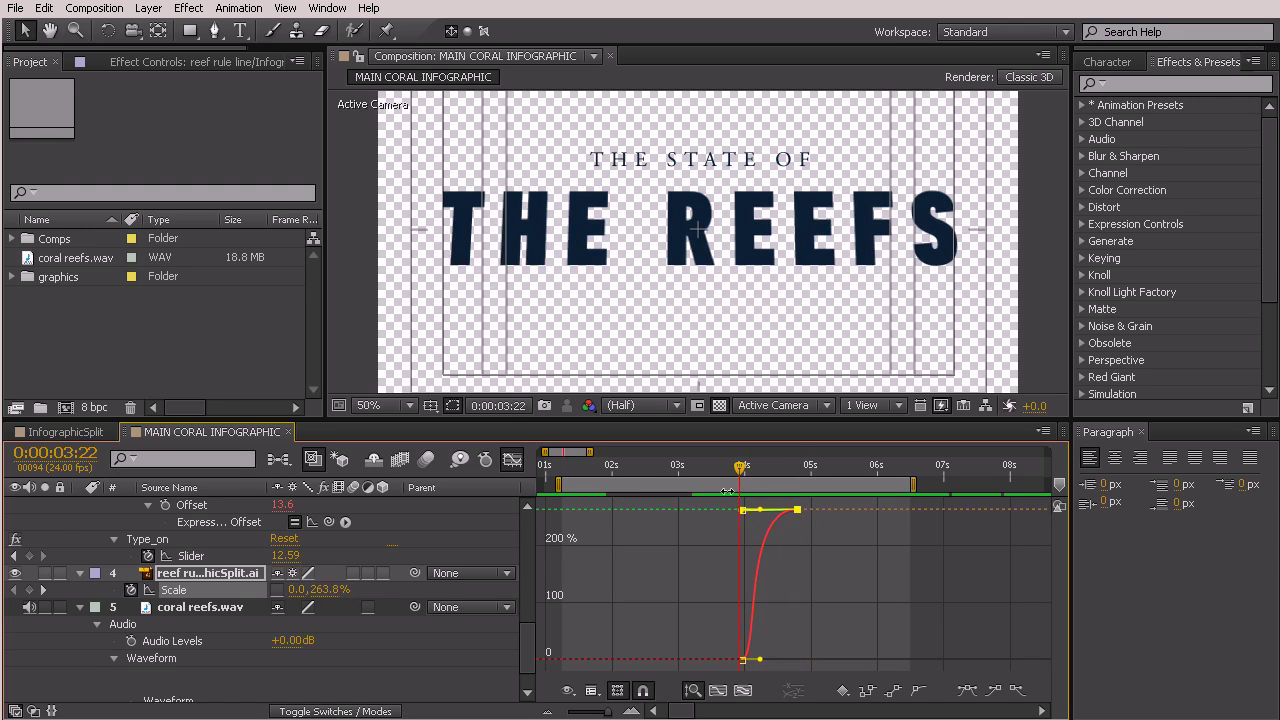
pyautogui.press('KP_0')
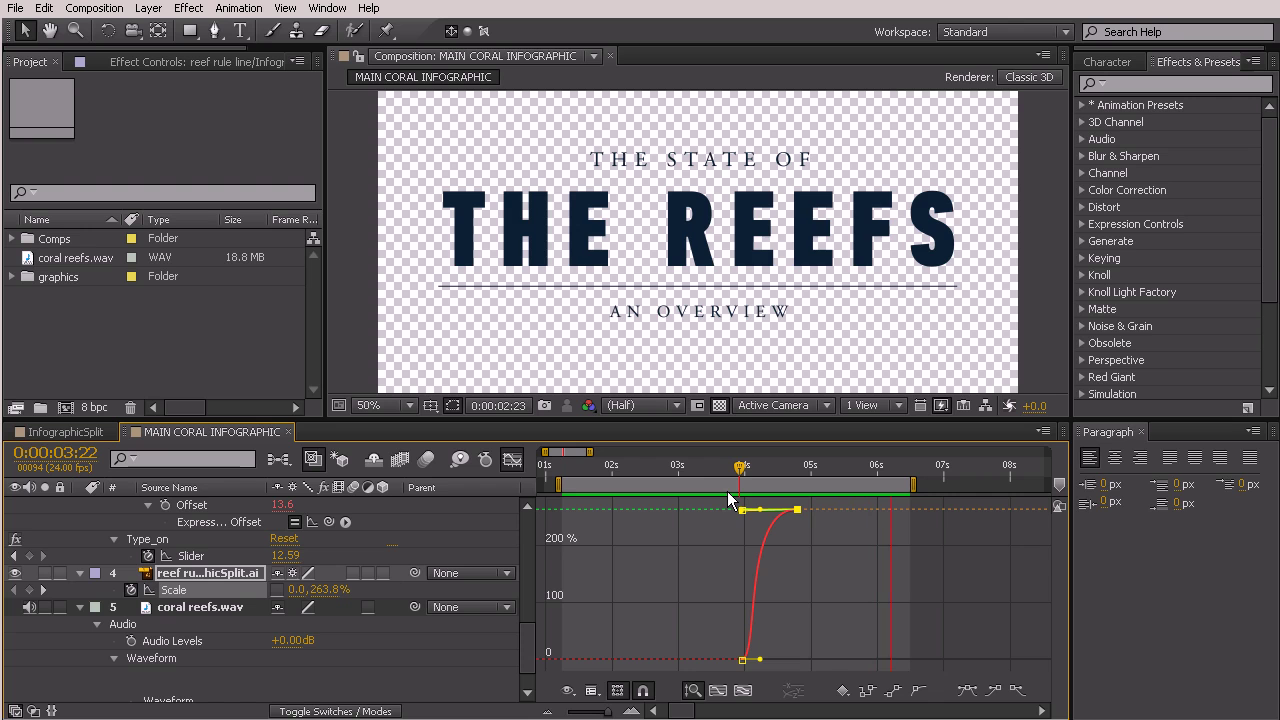
pyautogui.moveTo(600, 713); pyautogui.dragTo(590, 713)
pyautogui.click(511, 460)
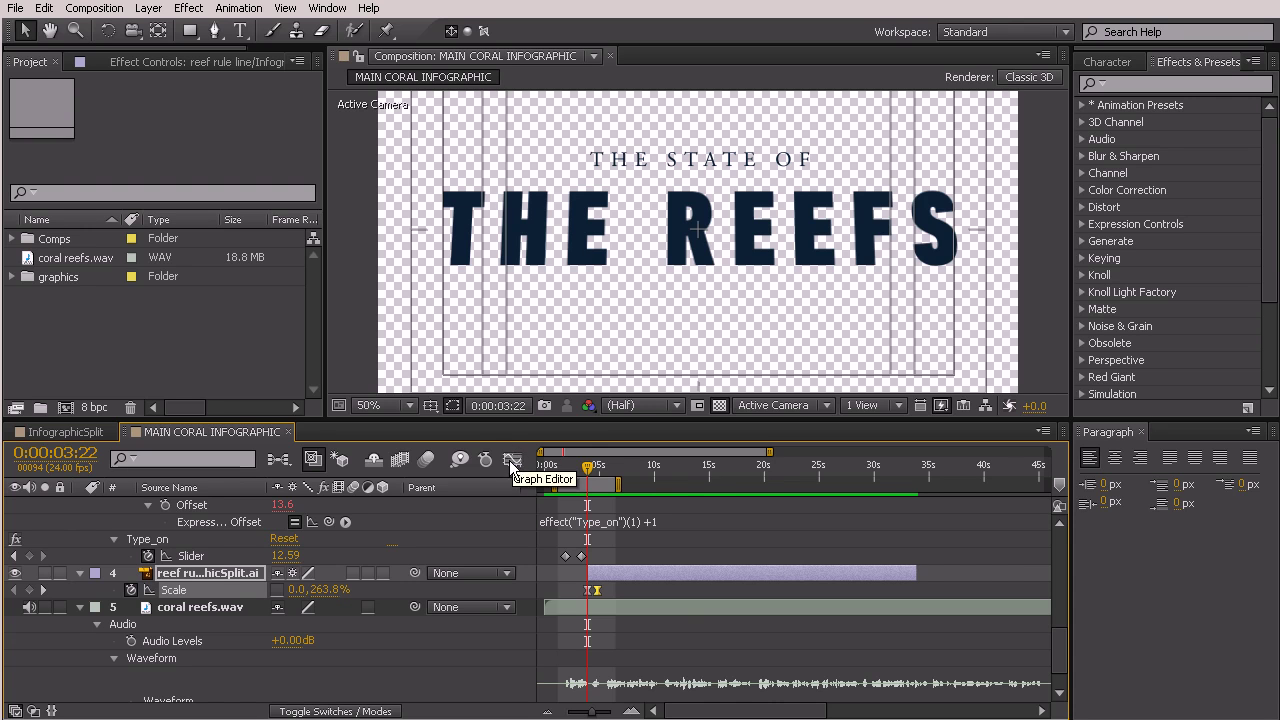
# Play through the title from the start of the composition and compare it with the transparency grid off and on.
pyautogui.moveTo(587, 466); pyautogui.dragTo(544, 466)
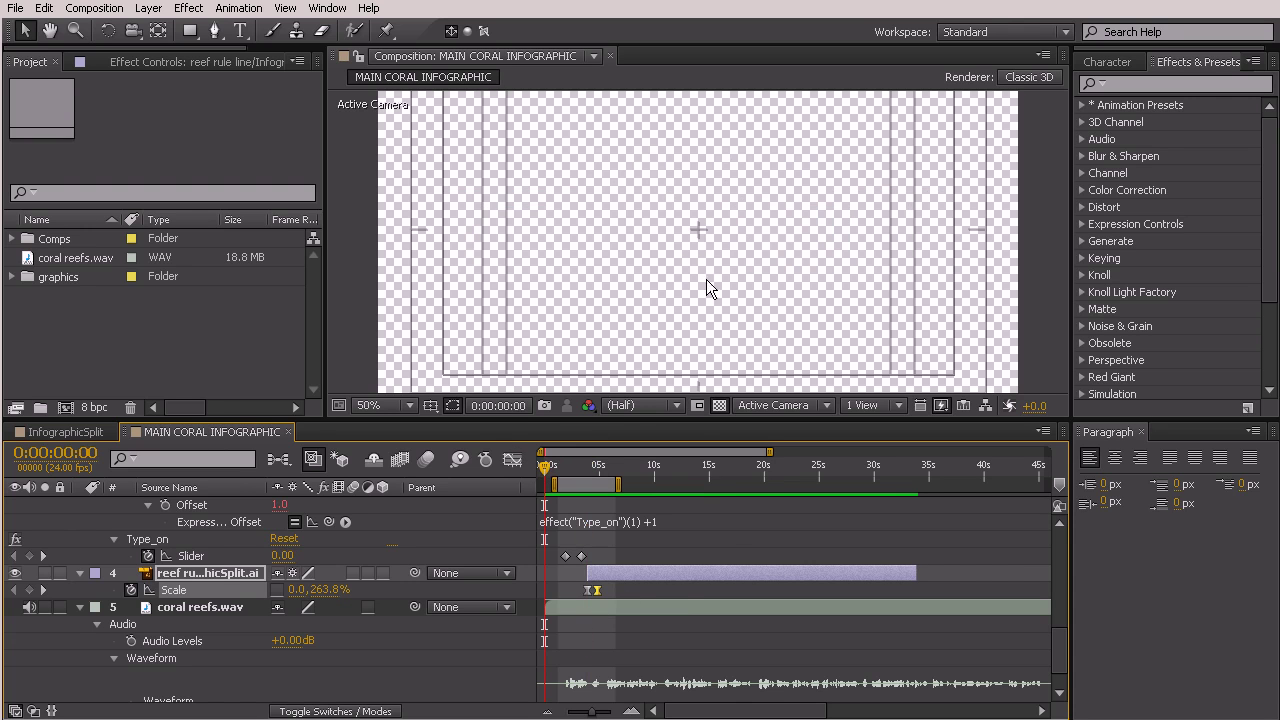
pyautogui.scroll(-2, 706, 279)
pyautogui.moveTo(544, 470); pyautogui.dragTo(576, 507)
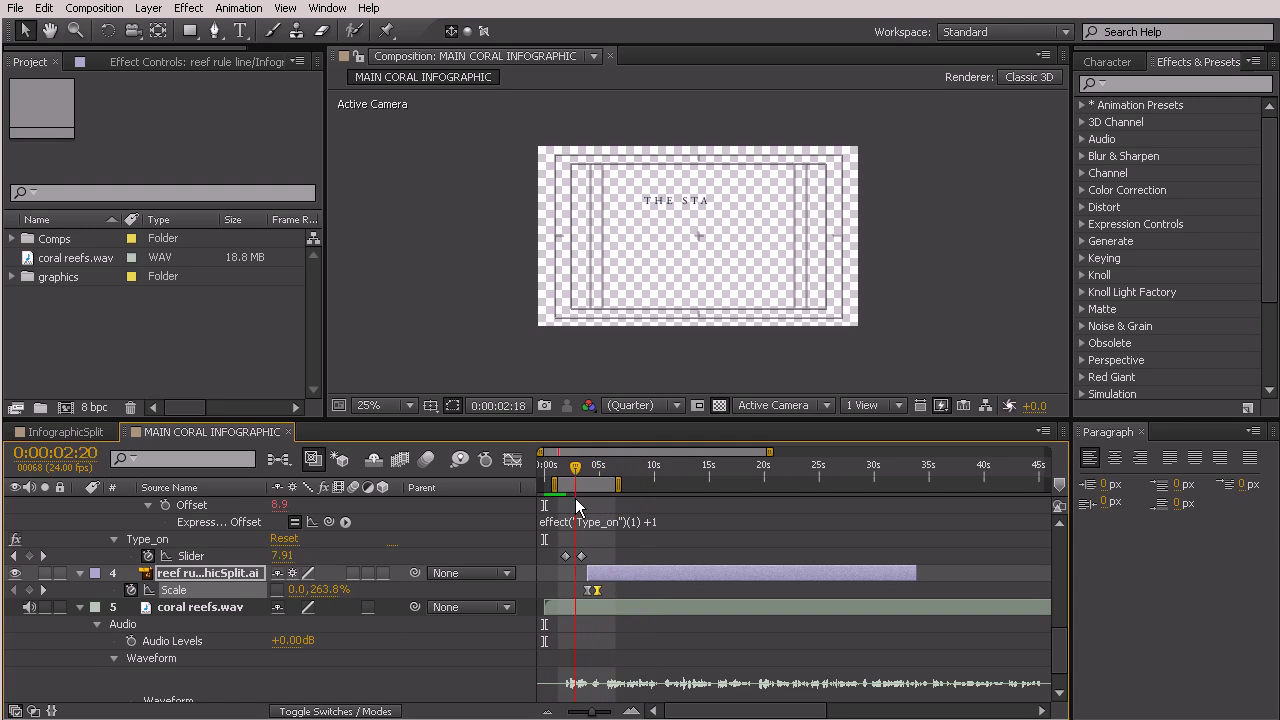
pyautogui.press('space')
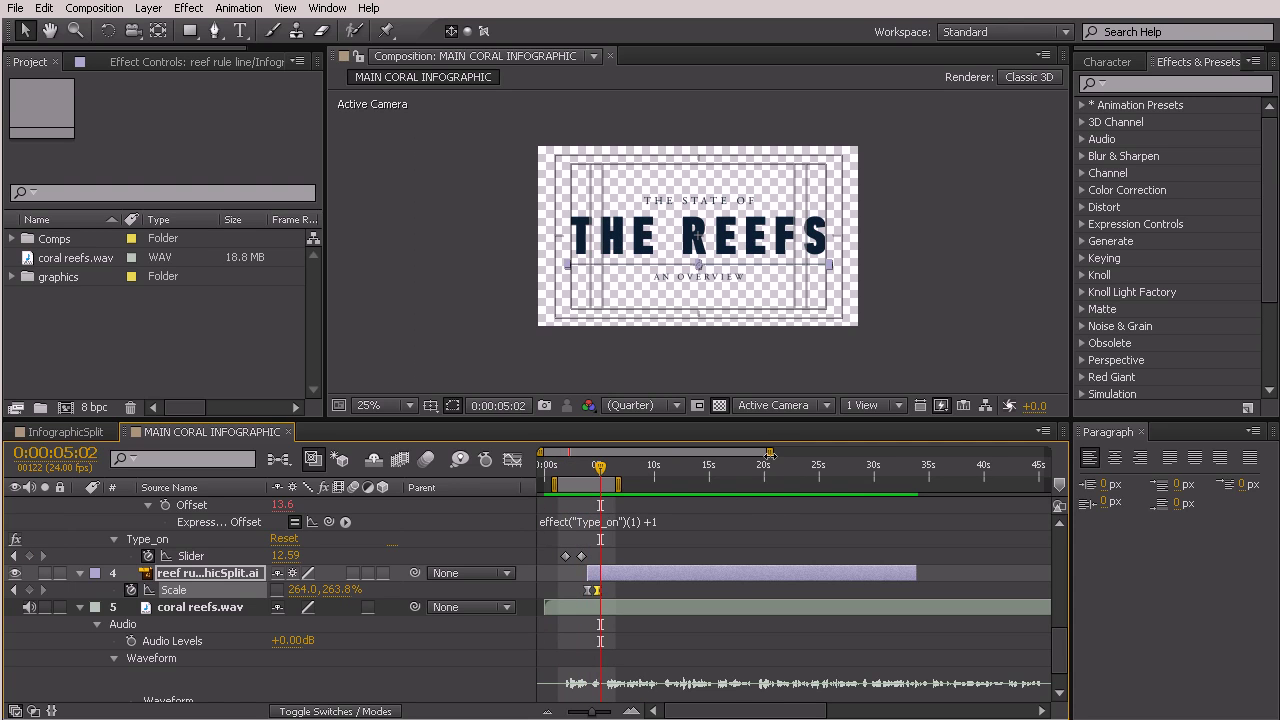
pyautogui.click(719, 406)
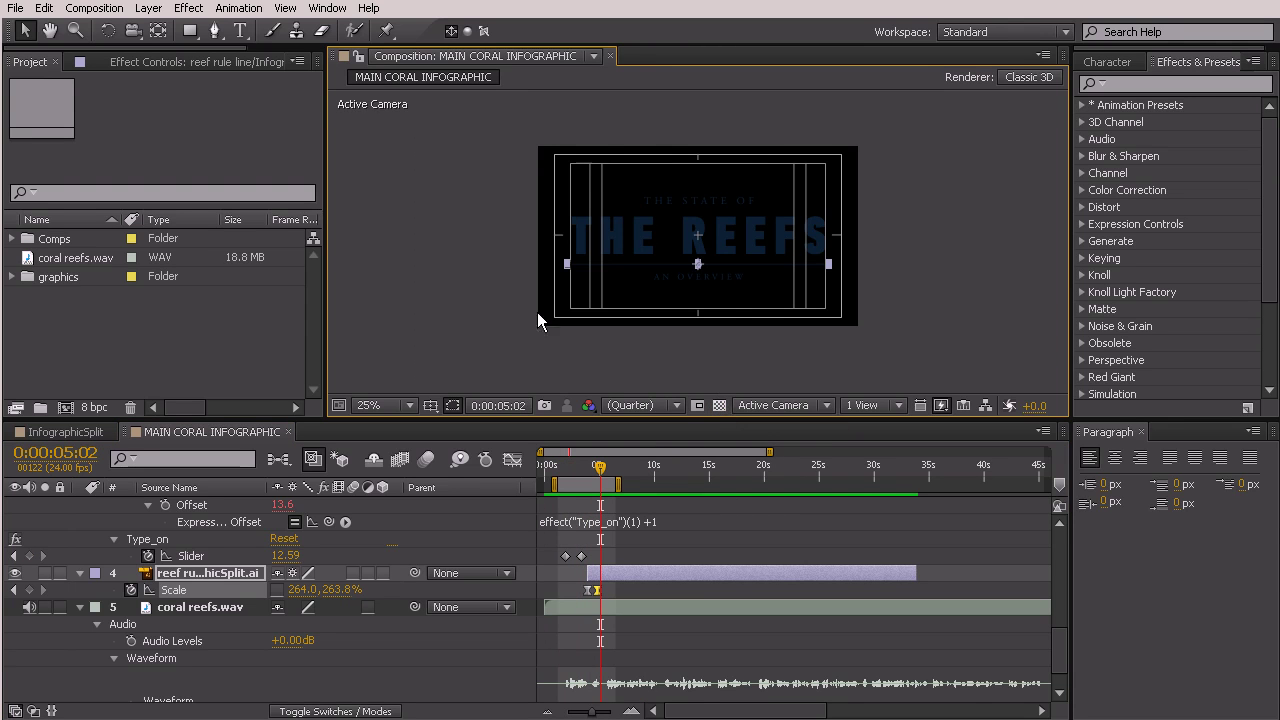
pyautogui.click(719, 406)
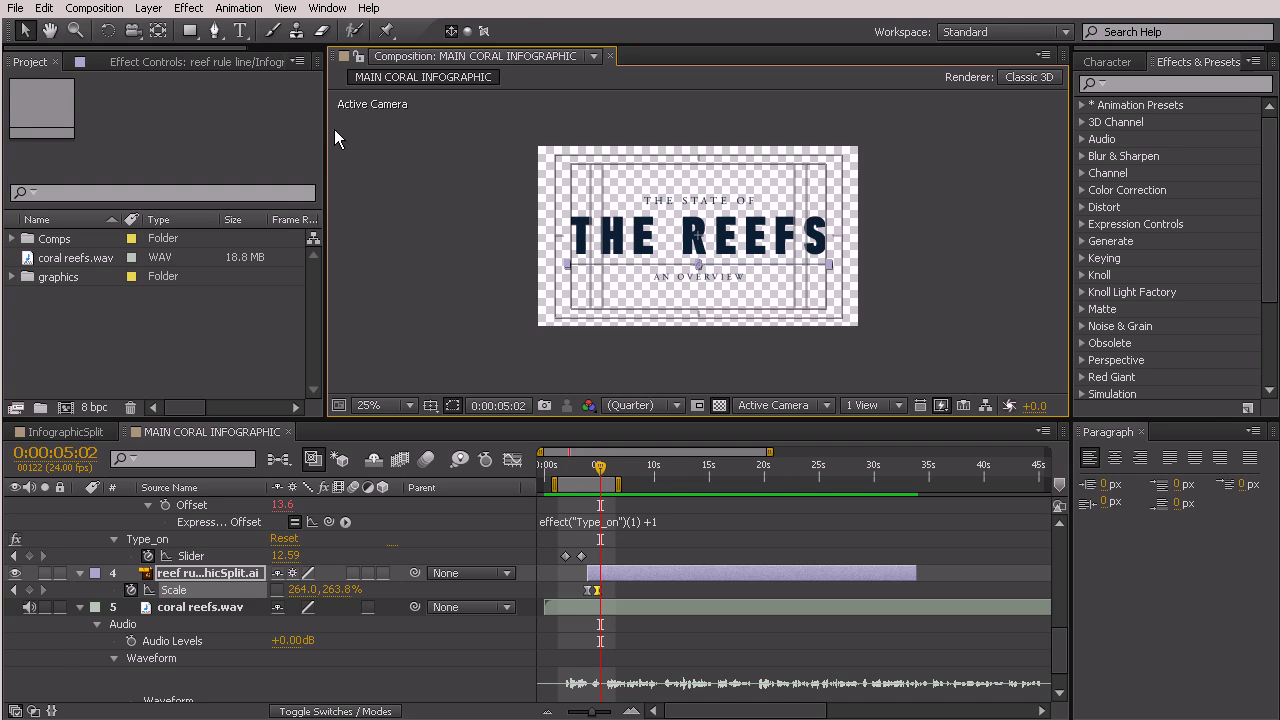
# Create a full-composition solid at 1280 × 720 px in a very pale warm off-white with a hue of 41°.
pyautogui.click(153, 10)
pyautogui.moveTo(160, 28)
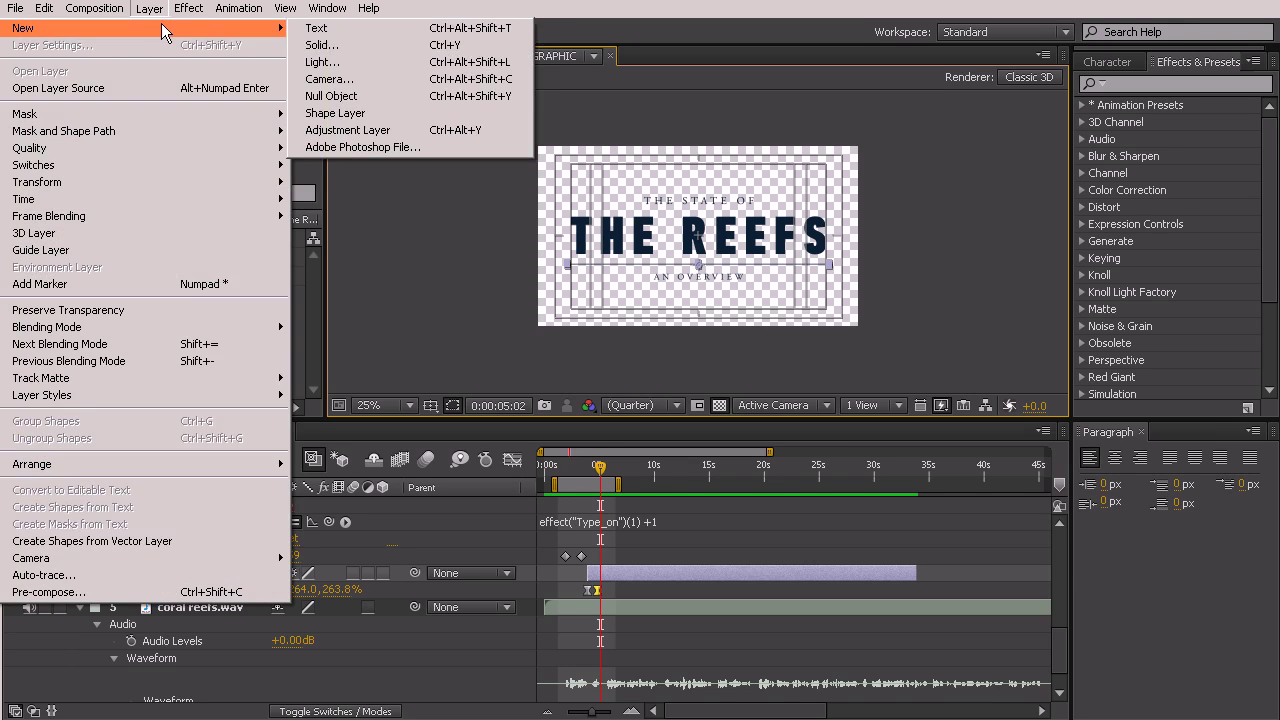
pyautogui.click(330, 45)
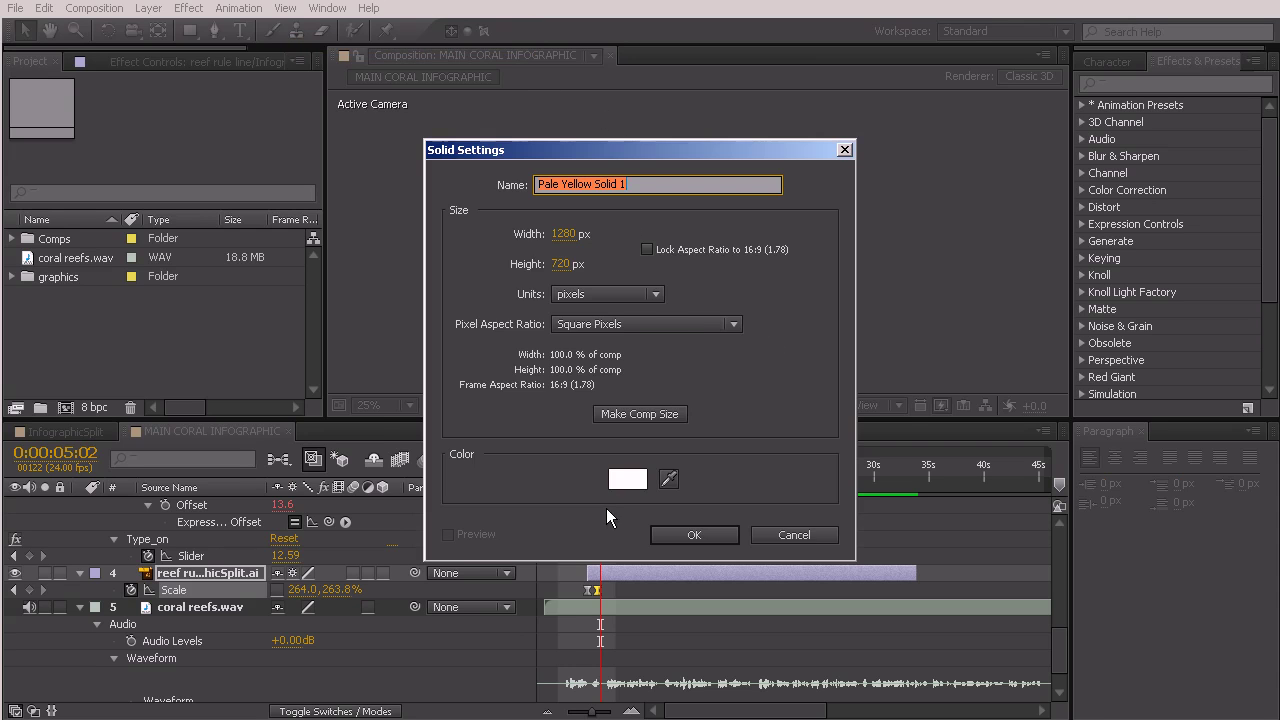
pyautogui.click(627, 480)
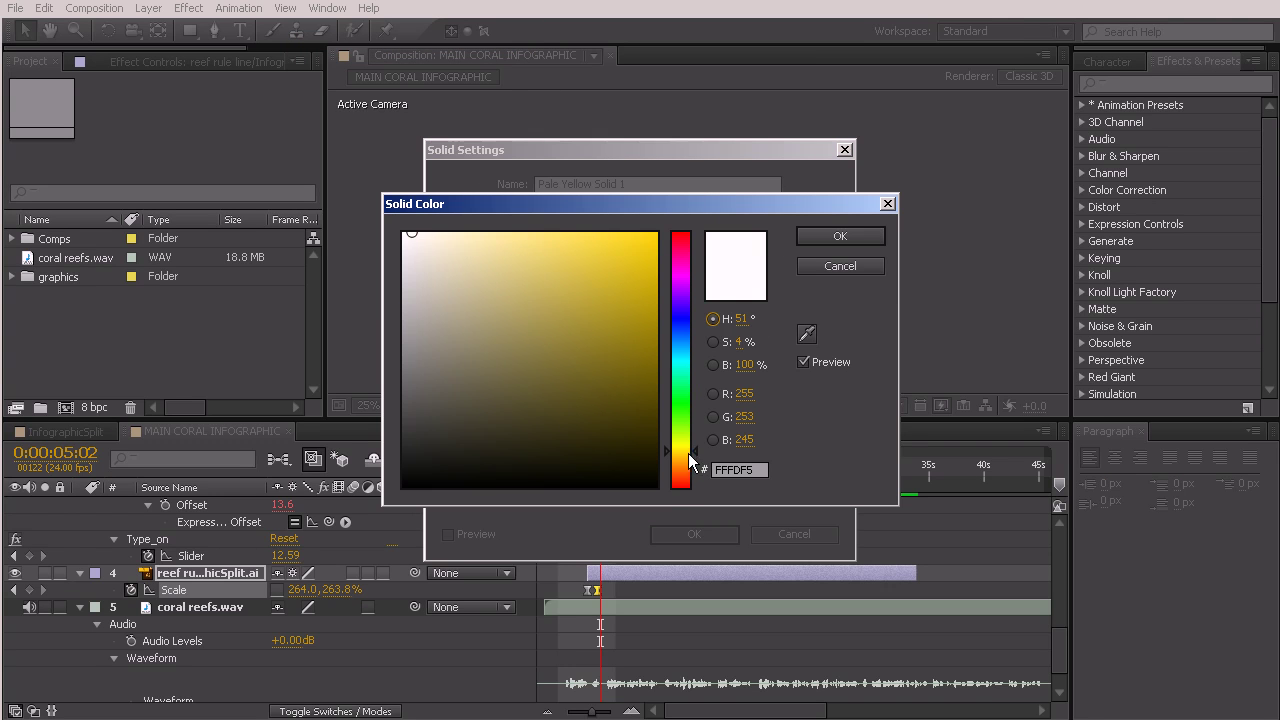
pyautogui.moveTo(688, 453); pyautogui.dragTo(688, 456)
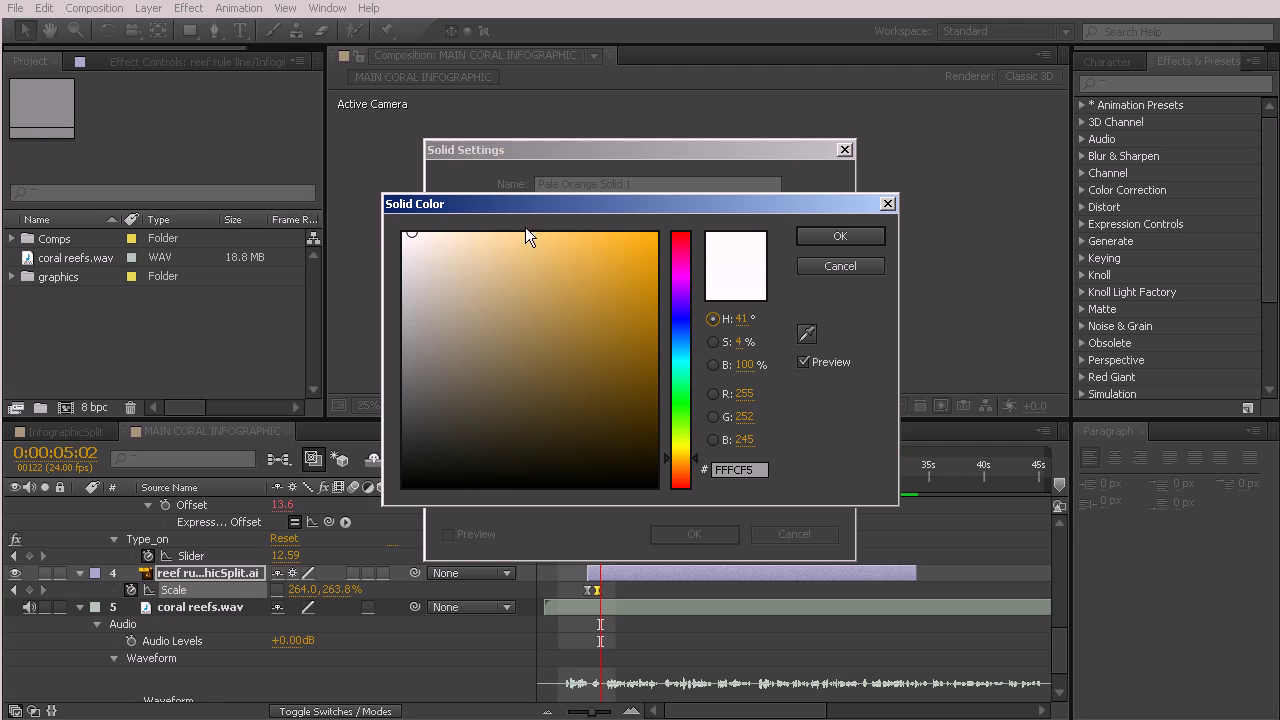
pyautogui.click(457, 229)
pyautogui.moveTo(457, 229); pyautogui.dragTo(410, 215)
pyautogui.click(843, 236)
pyautogui.click(699, 536)
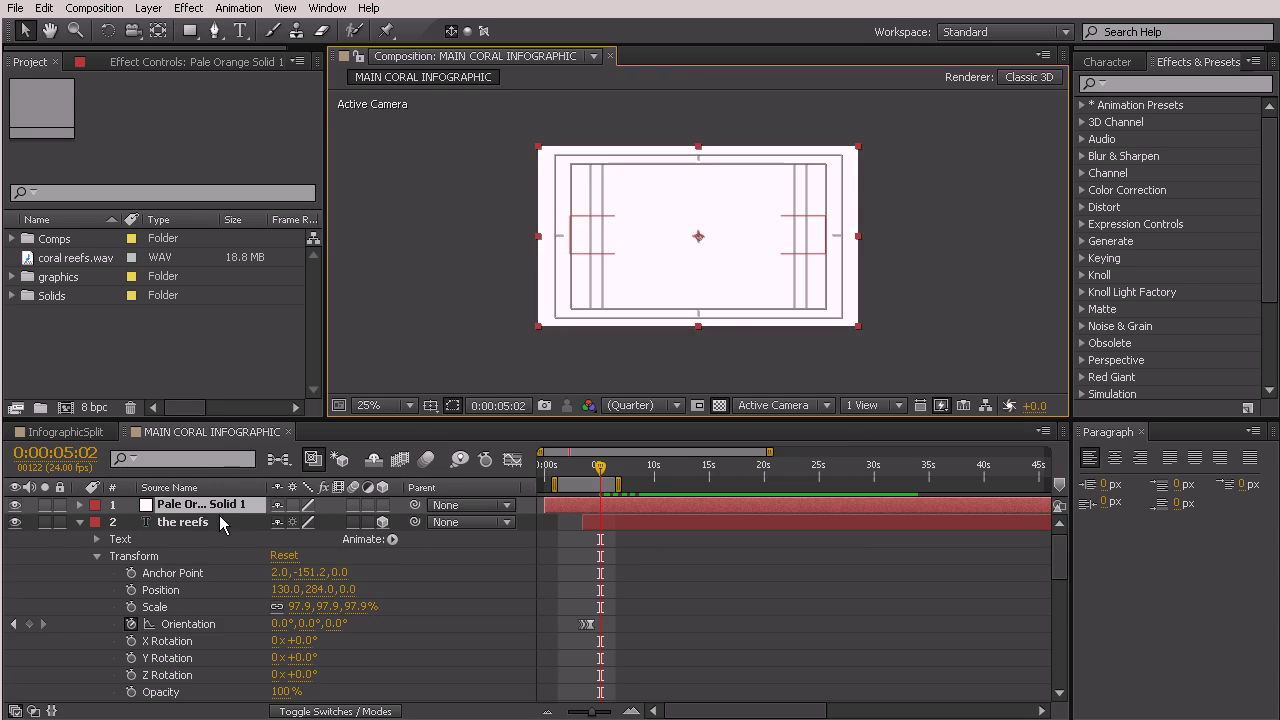
# Move the off-white solid down the layer stack to sit directly below the rule line layer and above the audio layer.
pyautogui.hotkey('ctrl', '[')
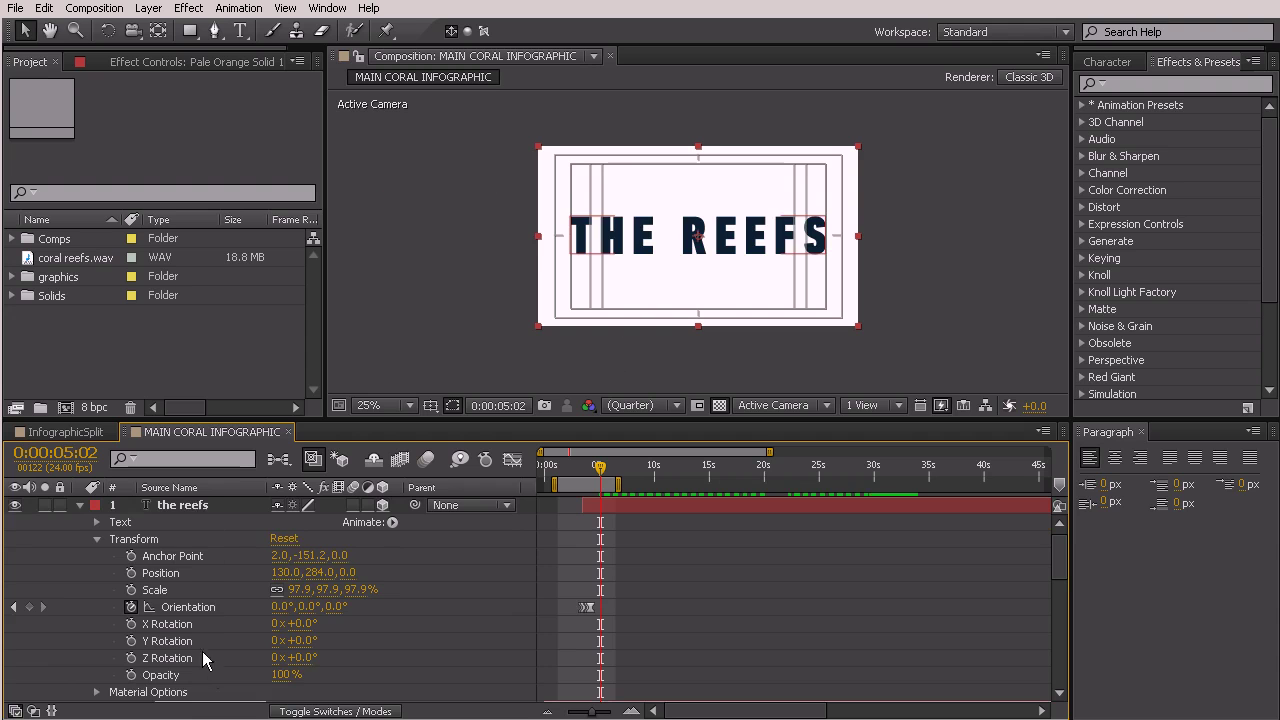
pyautogui.scroll(-3, 212, 650)
pyautogui.scroll(-1, 214, 690)
pyautogui.hotkey('ctrl', '[')
pyautogui.hotkey('ctrl', '[')
pyautogui.moveTo(418, 422); pyautogui.dragTo(418, 172)
pyautogui.moveTo(205, 528); pyautogui.dragTo(206, 565)
# Collapse the coral reefs.wav layer's properties and lock both the background solid and the audio layer.
pyautogui.click(80, 574)
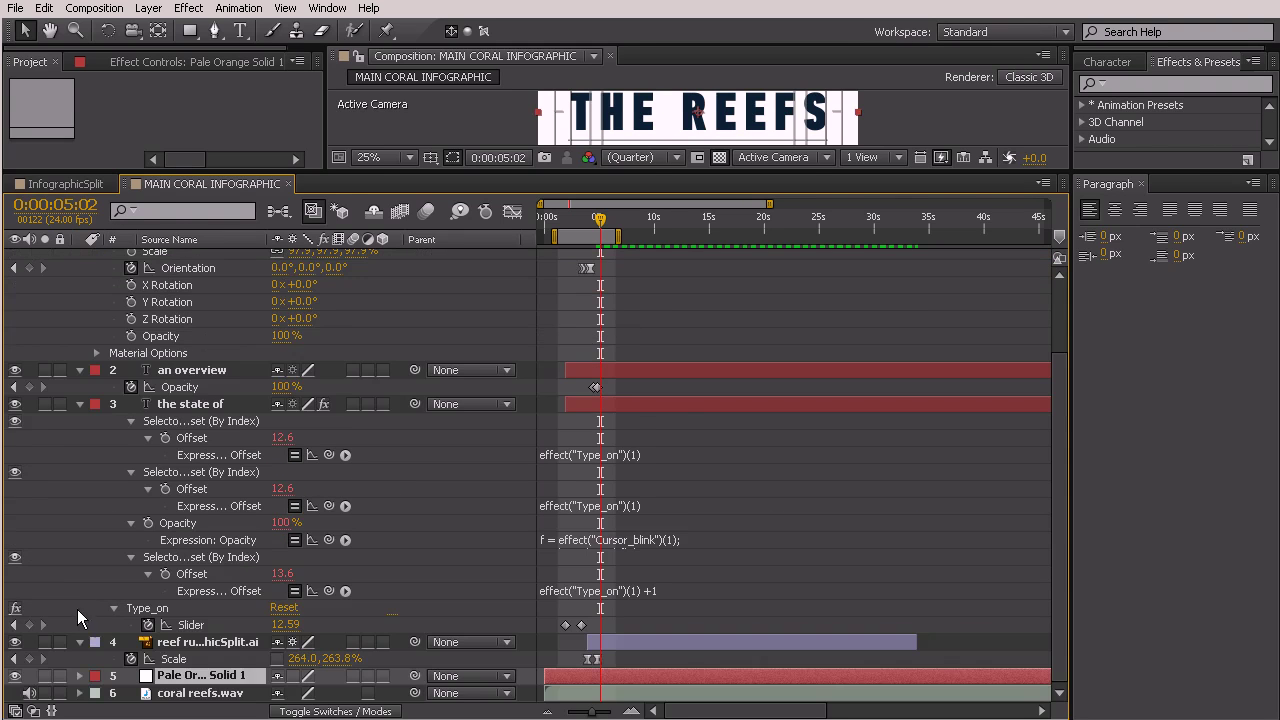
pyautogui.click(59, 678)
pyautogui.click(59, 692)
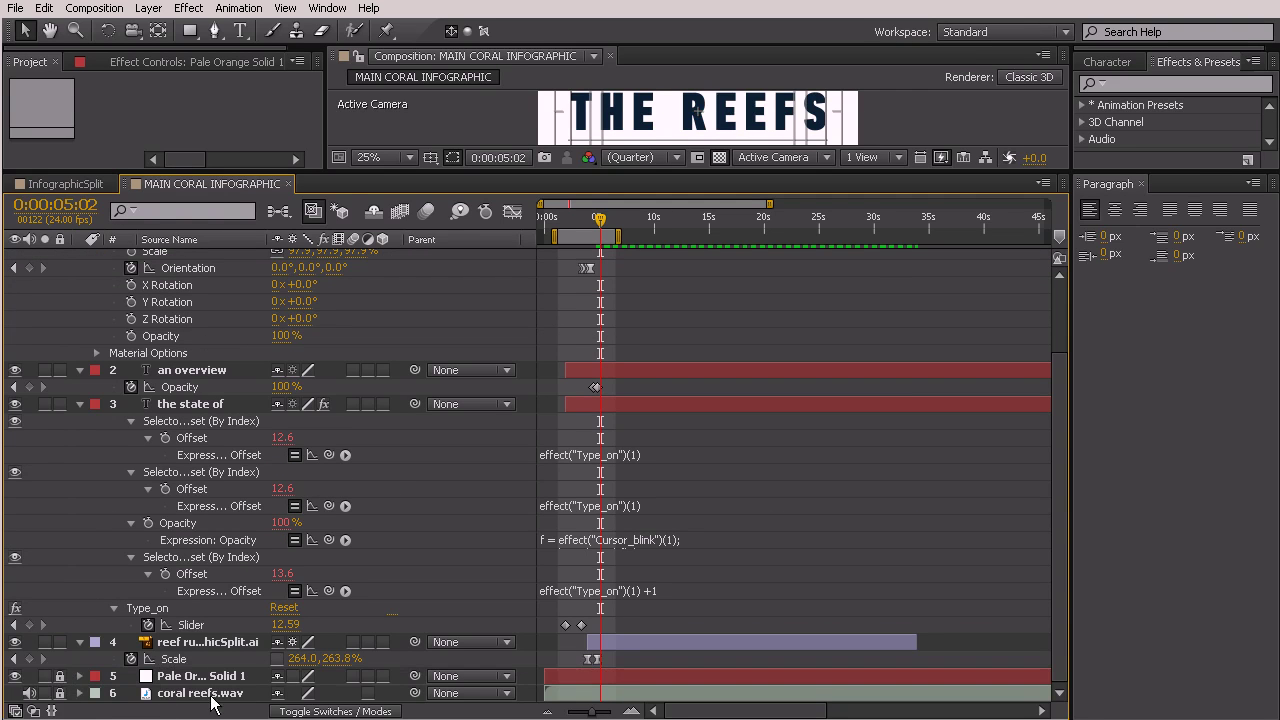
# Collapse the properties of the text and rule line layers, enlarge the composition view again, and go to 0:00:05:13.
pyautogui.click(80, 404)
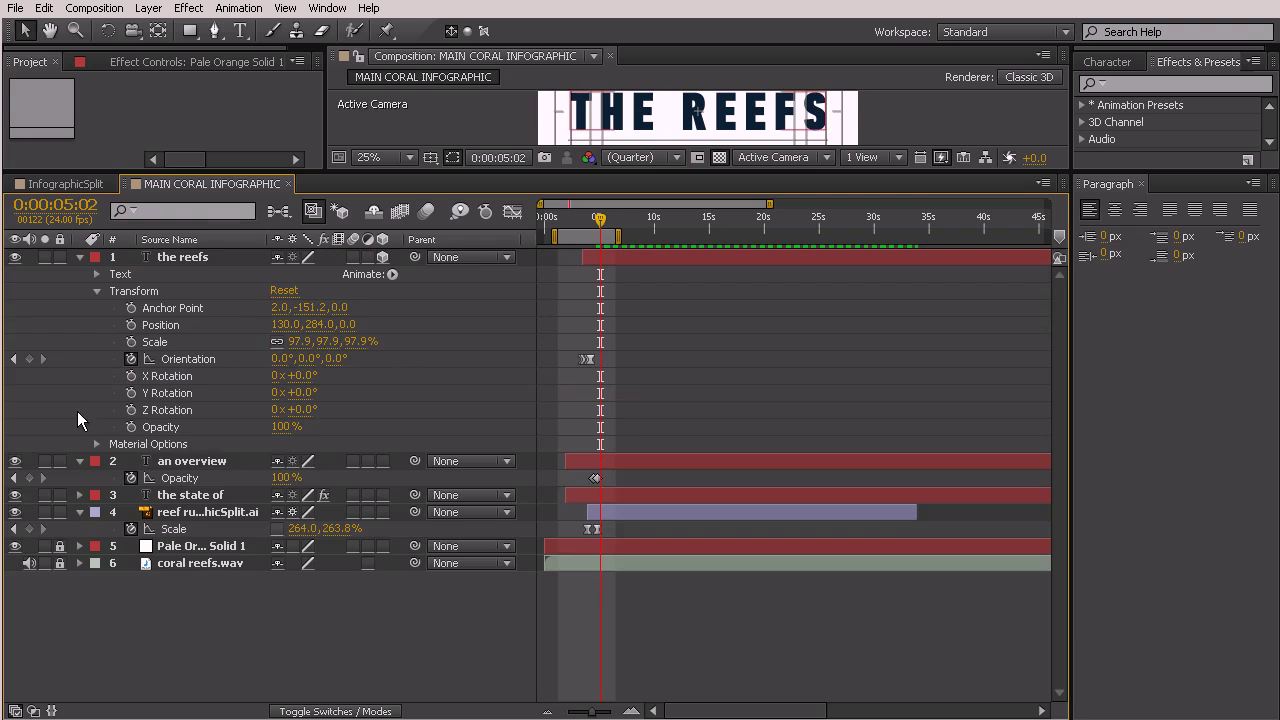
pyautogui.click(80, 461)
pyautogui.click(80, 496)
pyautogui.click(80, 257)
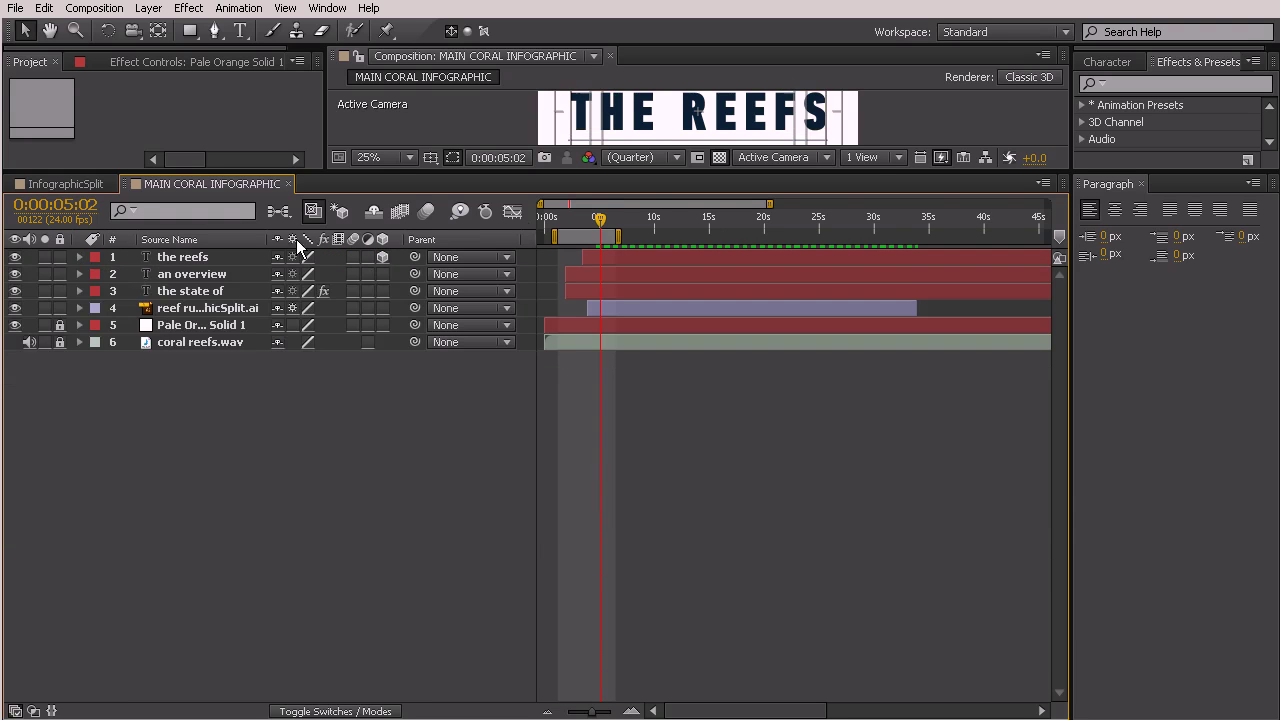
pyautogui.moveTo(517, 168); pyautogui.dragTo(479, 372)
pyautogui.moveTo(607, 437); pyautogui.dragTo(605, 463)
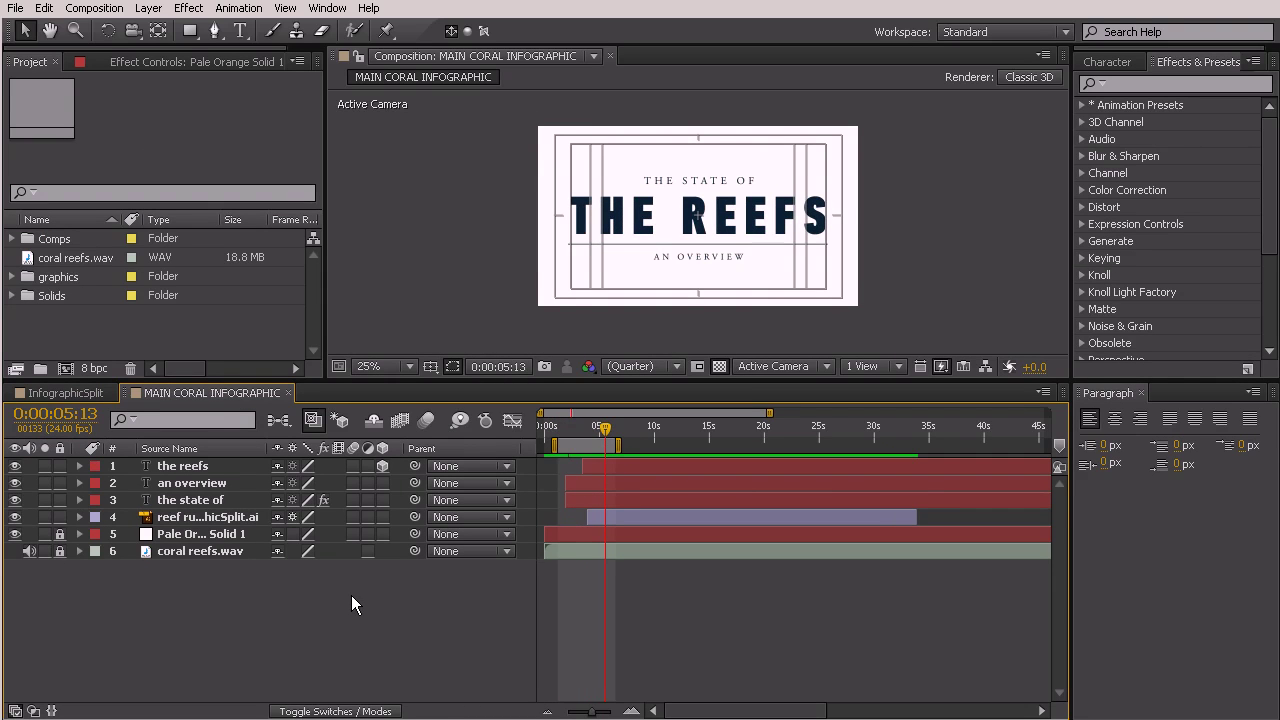
# Turn on motion blur for the three text layers, the rule line and the composition, and preview it back to 0:00:04:00.
pyautogui.click(350, 467)
pyautogui.click(351, 517)
pyautogui.click(429, 418)
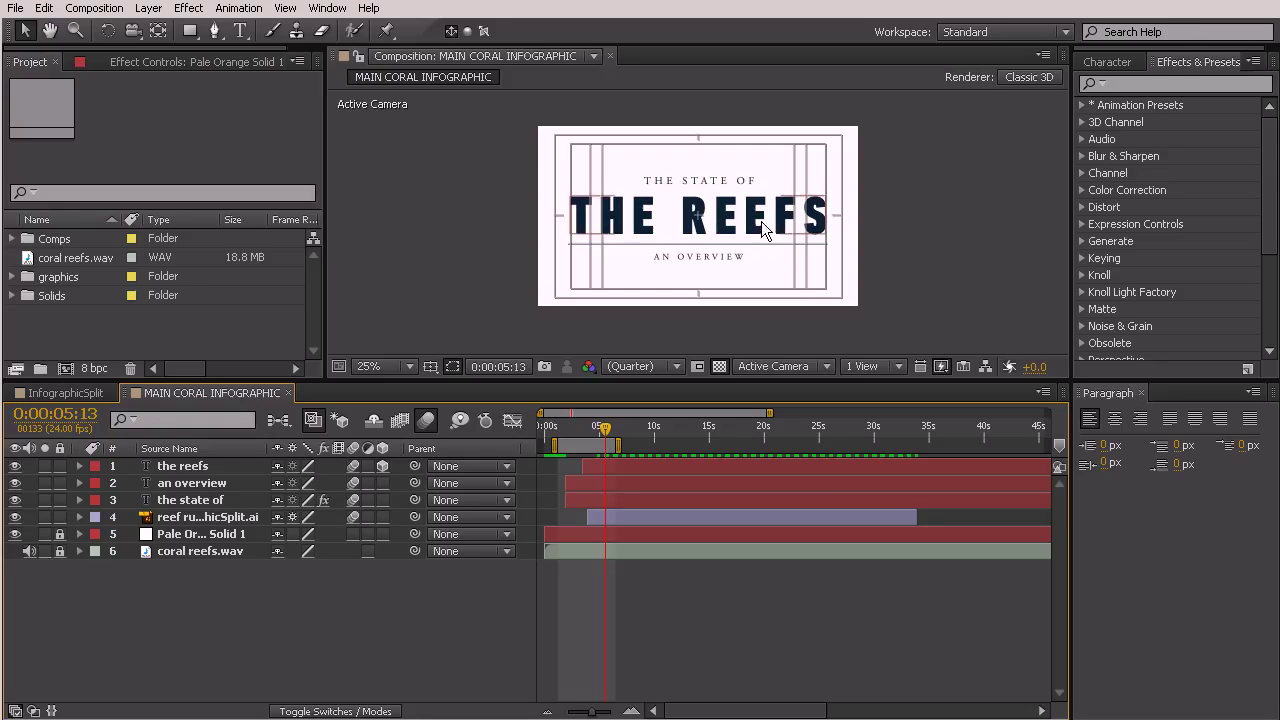
pyautogui.moveTo(605, 428)
pyautogui.mouseDown()
pyautogui.moveTo(574, 429)
pyautogui.moveTo(588, 429)
pyautogui.mouseUp()
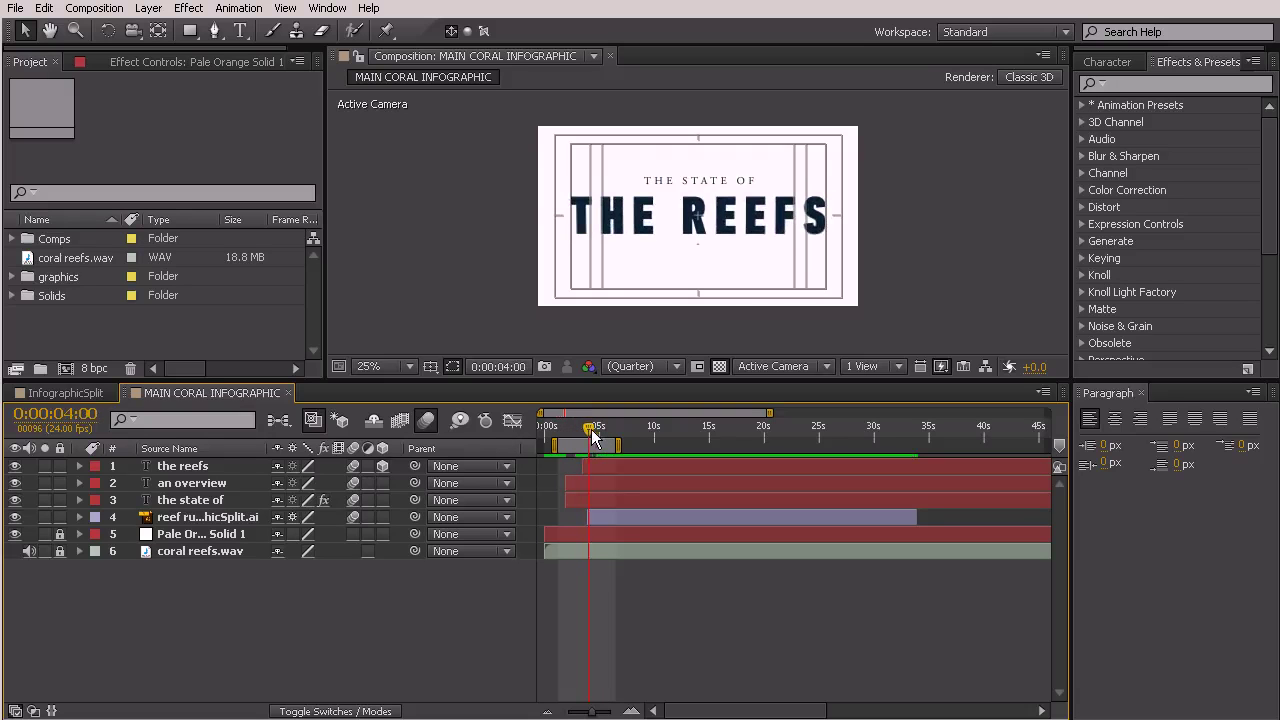